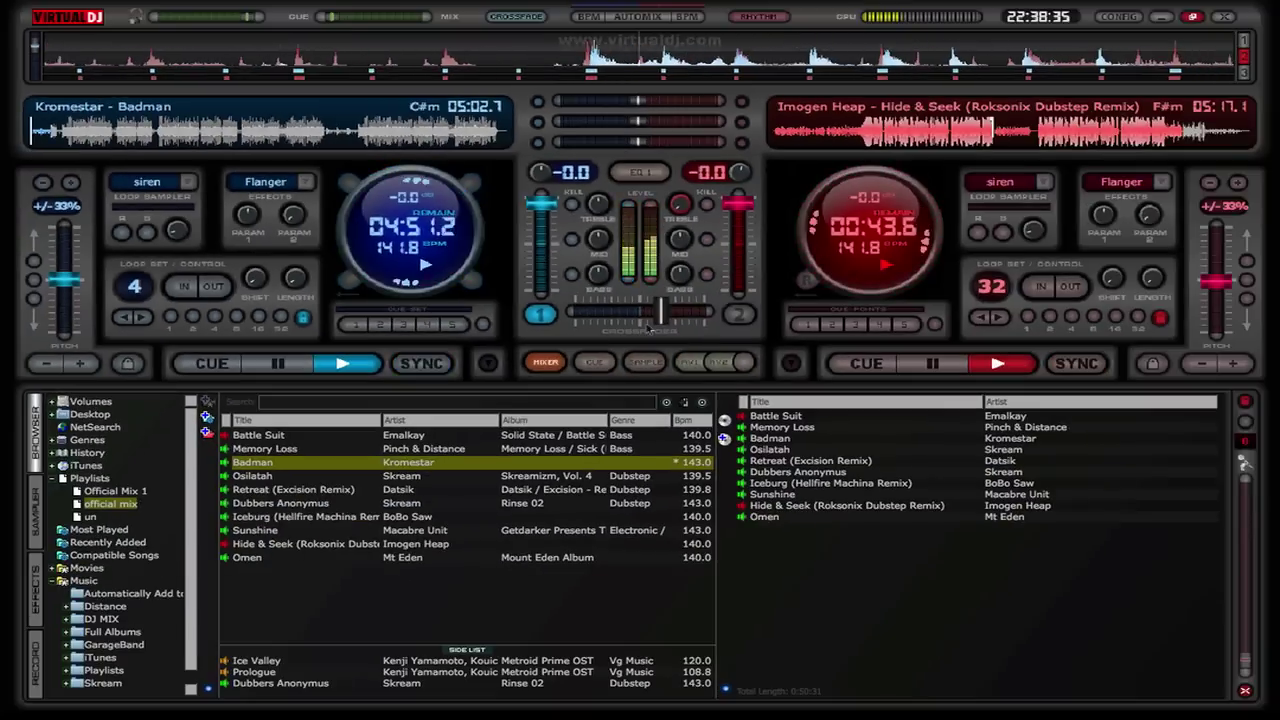
- Crossfade gradually from Hide & Seek (Roksonix Dubstep Remix) on deck 2 to Badman on deck 1, rocking the fader briefly back midway
drag(647, 328, 626, 328)
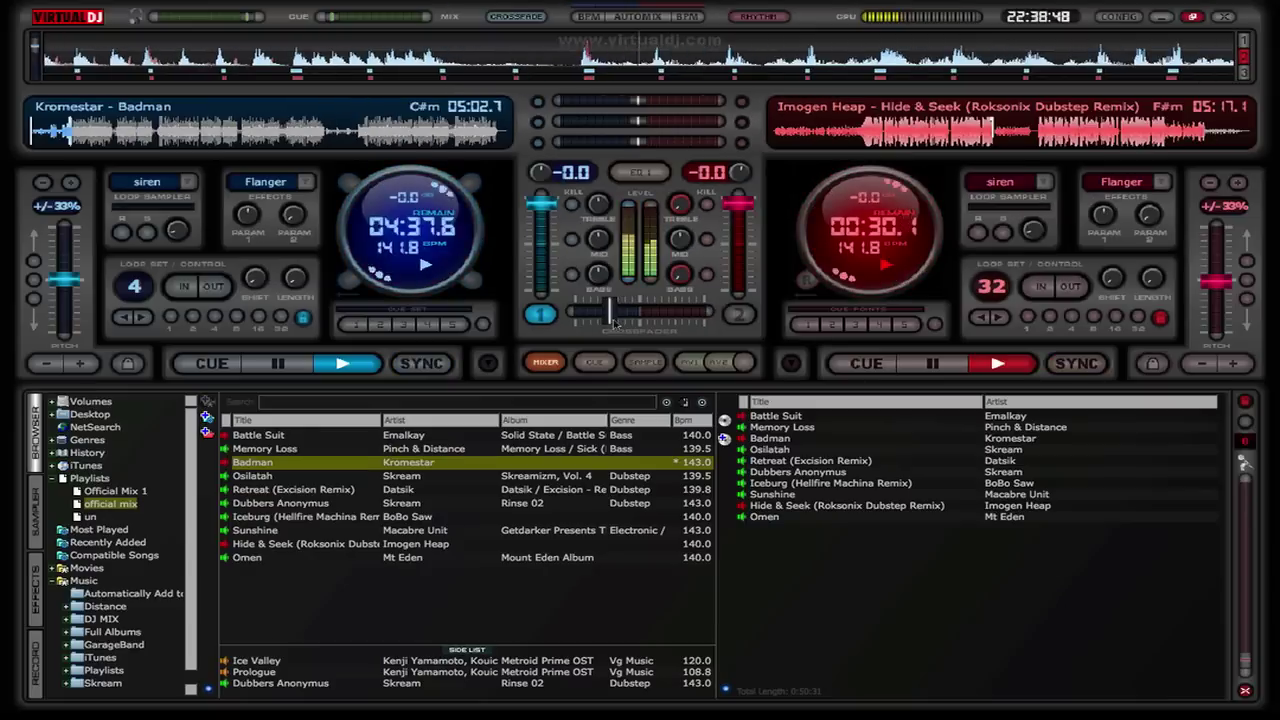
drag(612, 318, 603, 319)
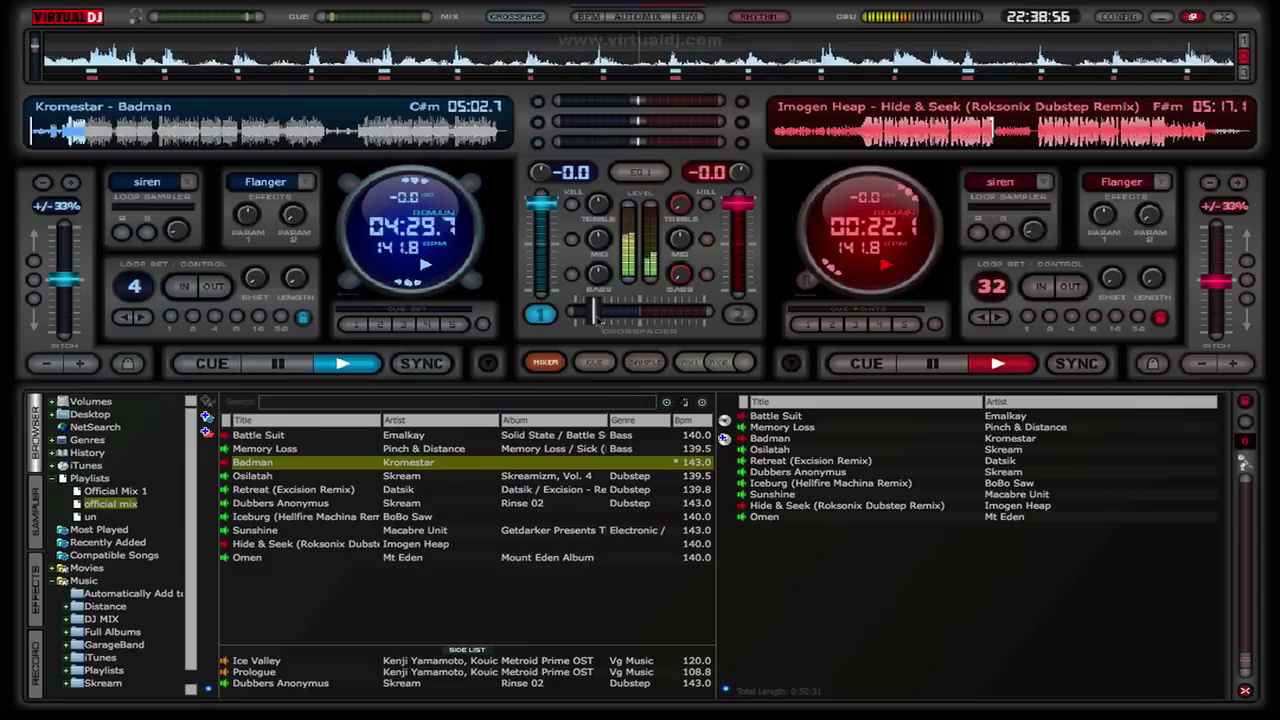
drag(596, 312, 623, 313)
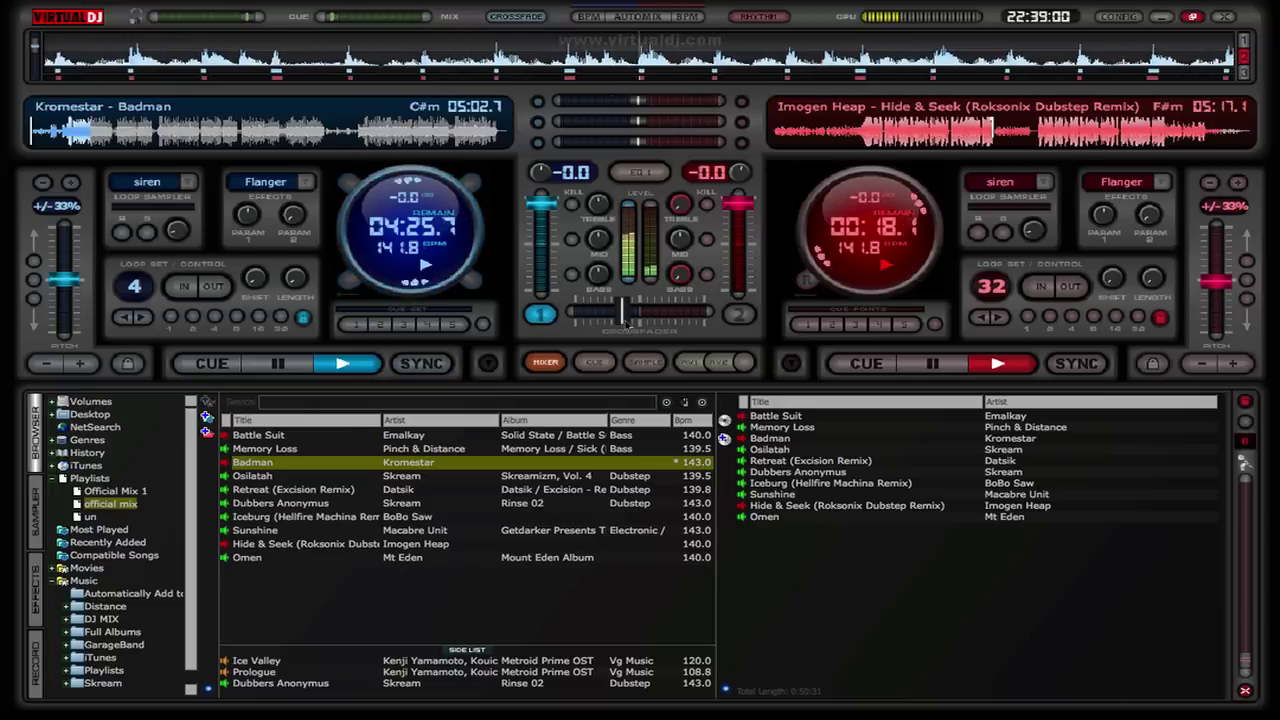
drag(624, 322, 582, 337)
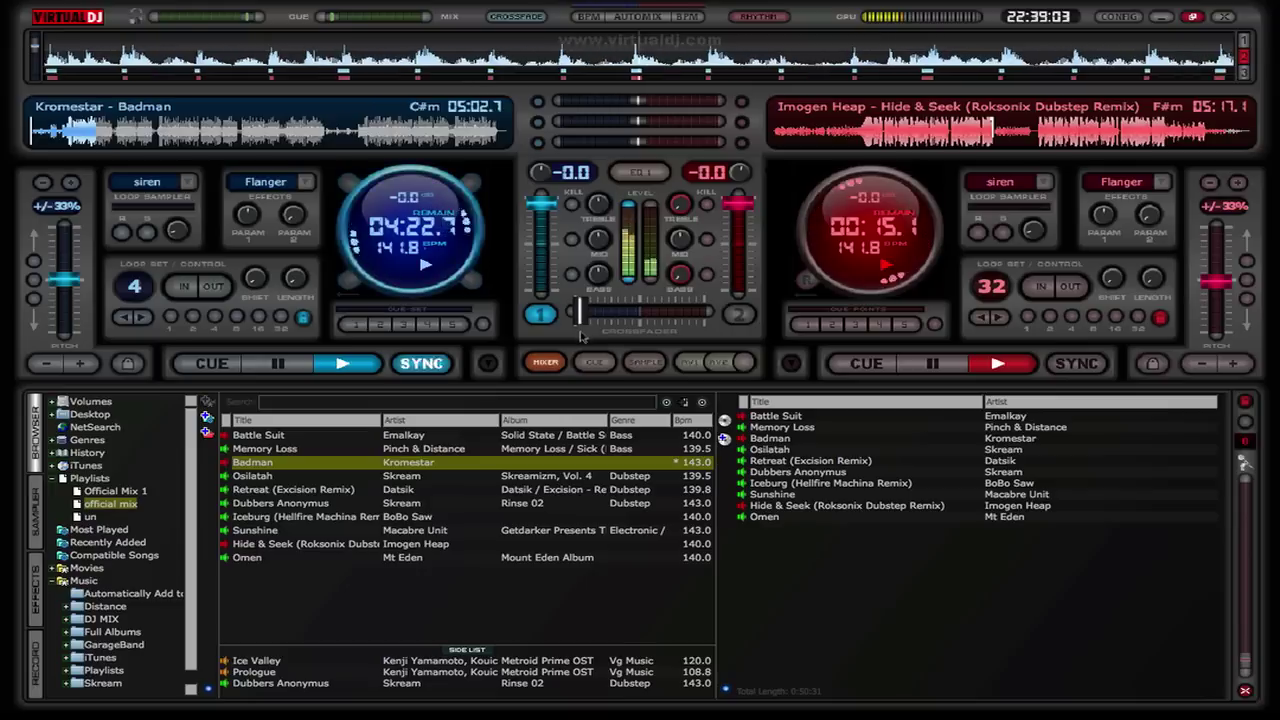
- Load Omen by Mt Eden from the official mix playlist onto deck 2 and sync it with Badman
click(260, 489)
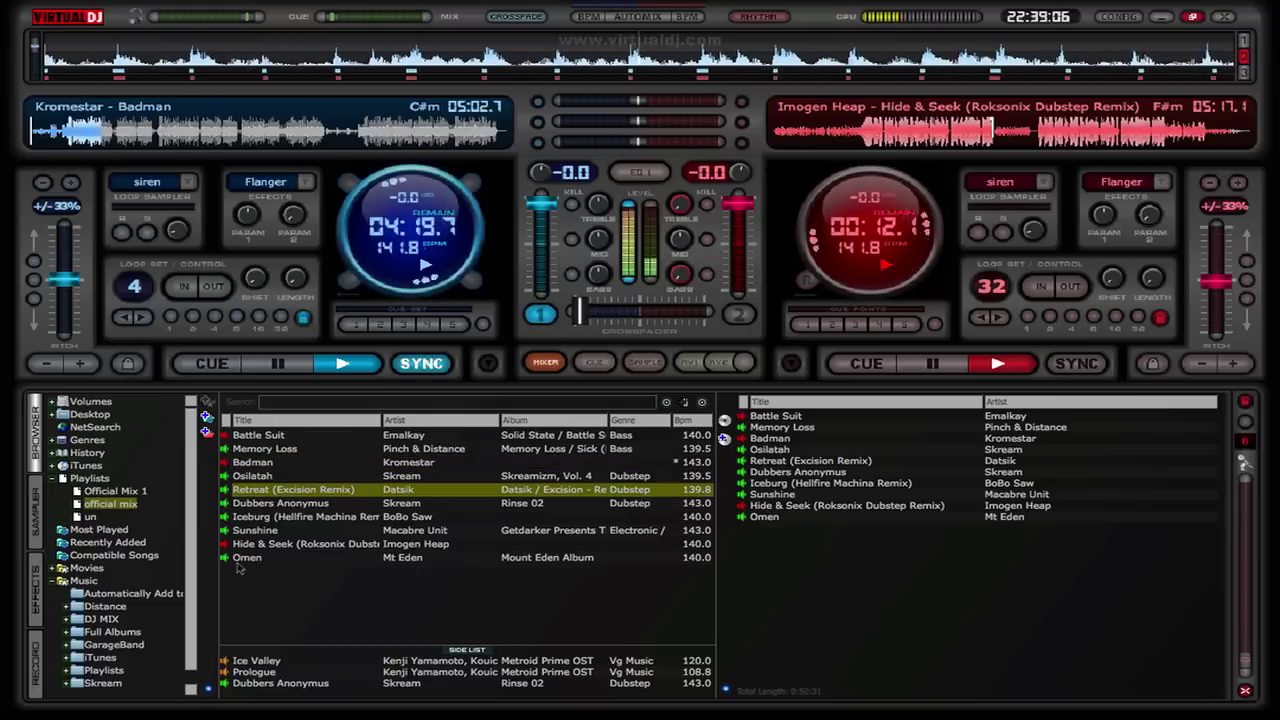
drag(245, 557, 873, 260)
click(1075, 366)
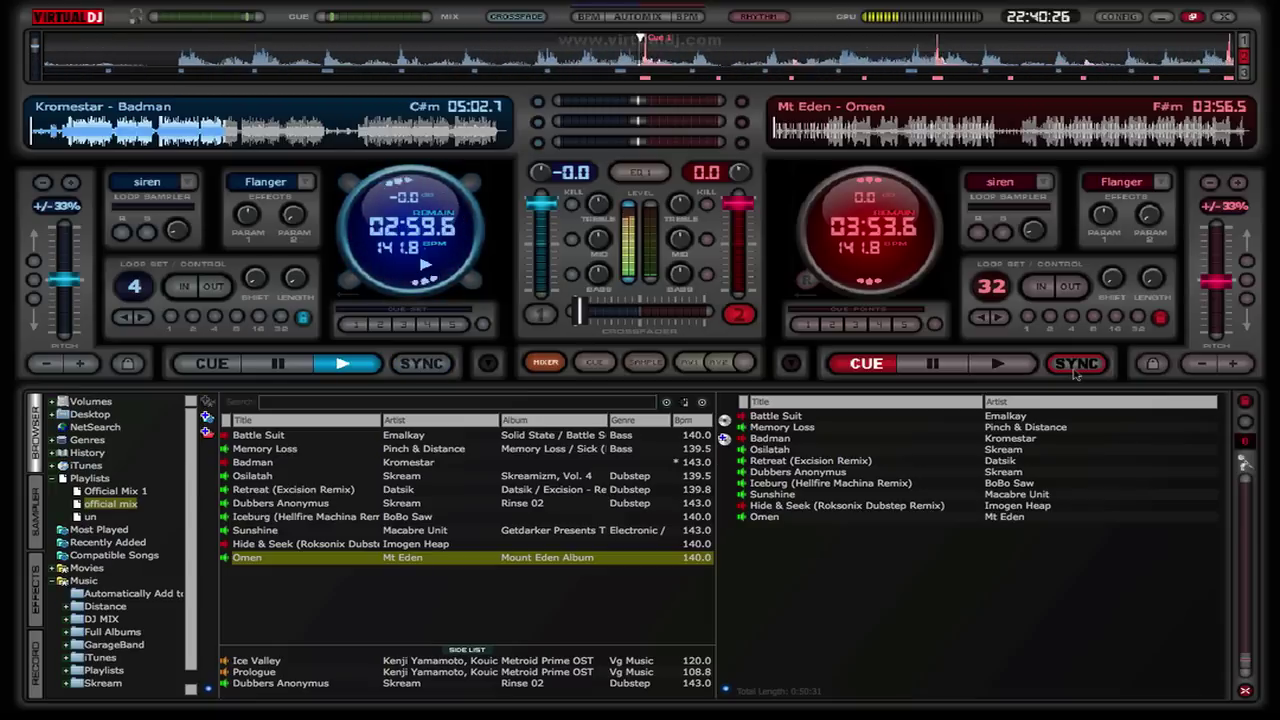
- Lower deck 2's volume, ease the crossfader slightly toward the centre and start Omen playing underneath Badman
drag(600, 313, 598, 313)
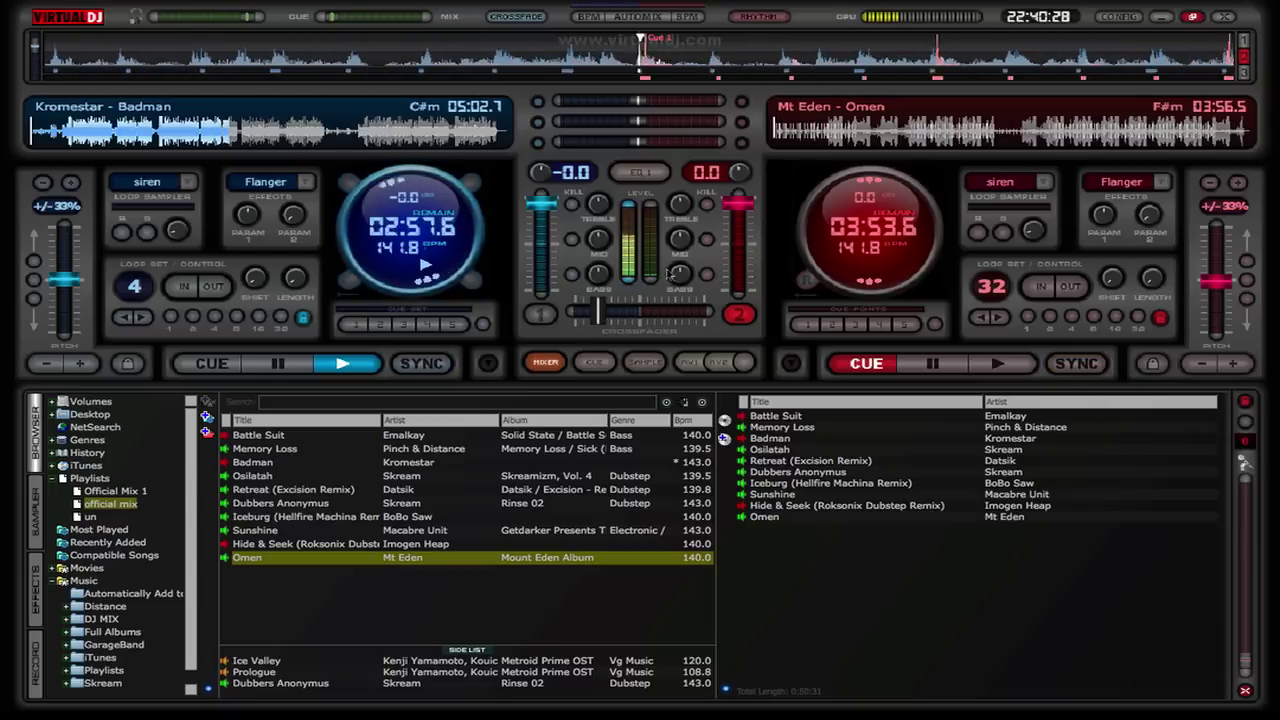
drag(737, 206, 744, 267)
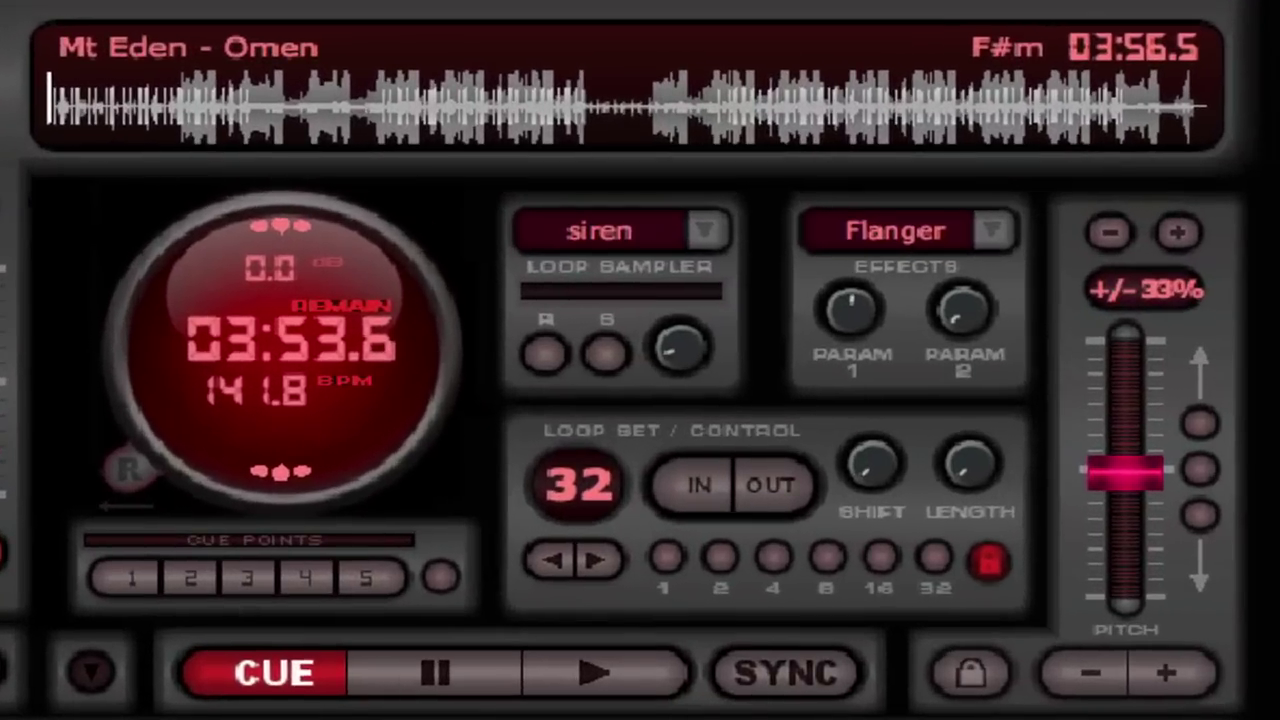
key(space)
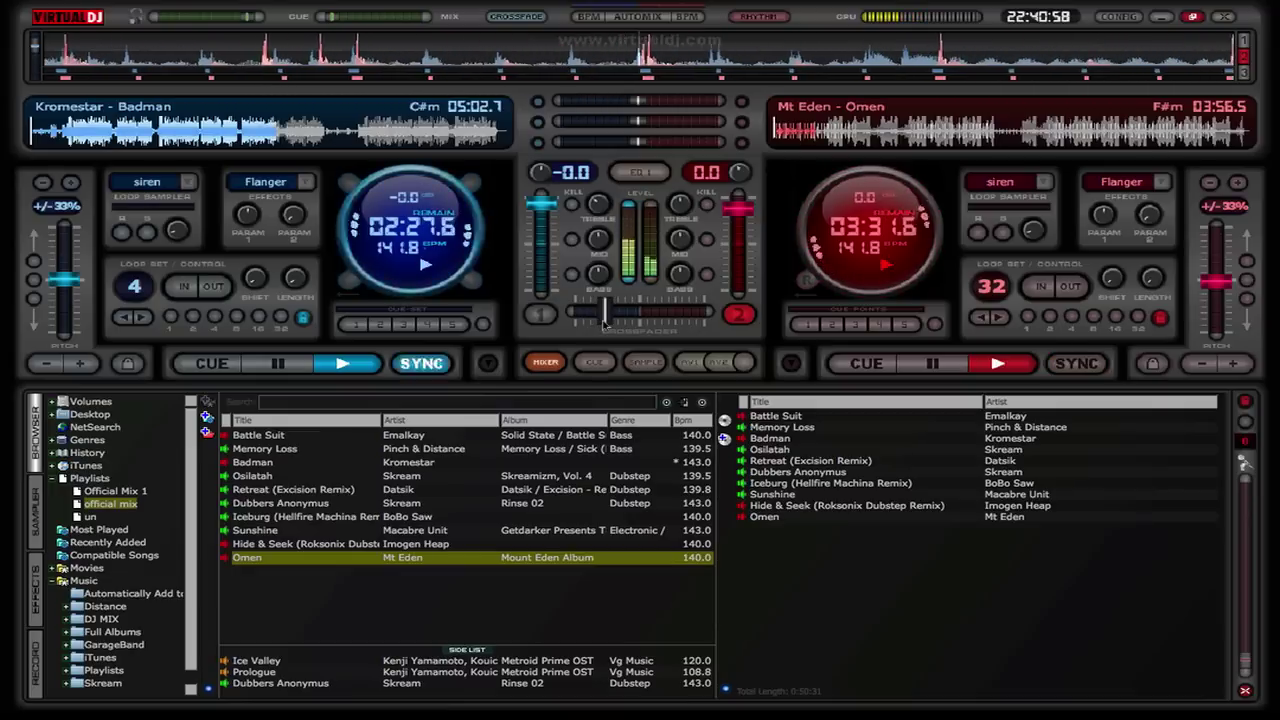
- Kill the treble and bass of Badman on deck 1 and crossfade gradually over to Omen on deck 2
click(572, 205)
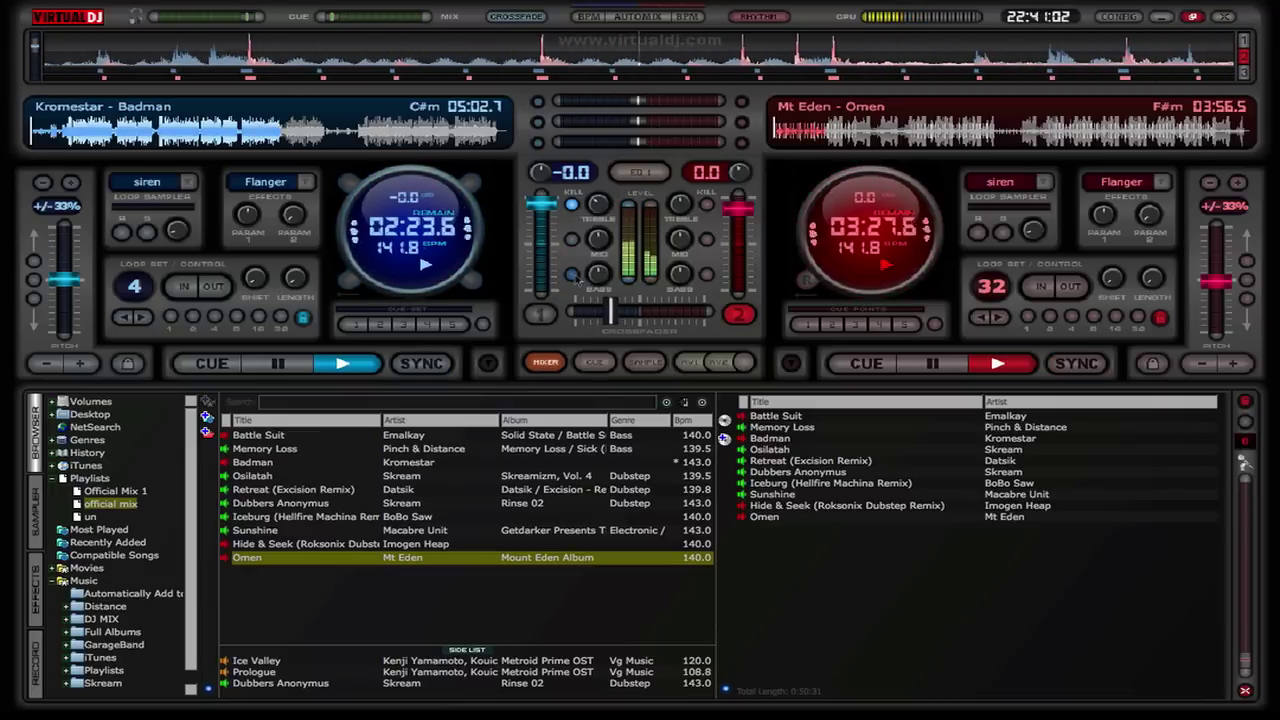
click(573, 274)
drag(611, 312, 642, 330)
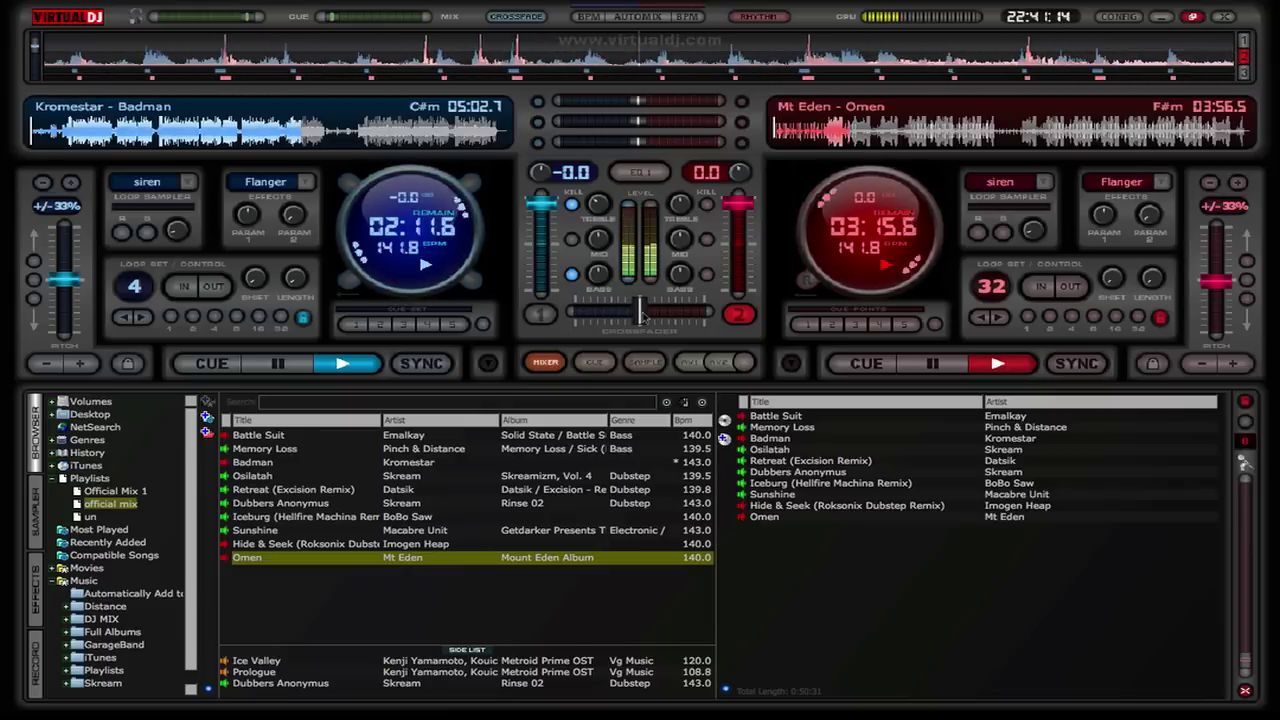
drag(641, 312, 675, 318)
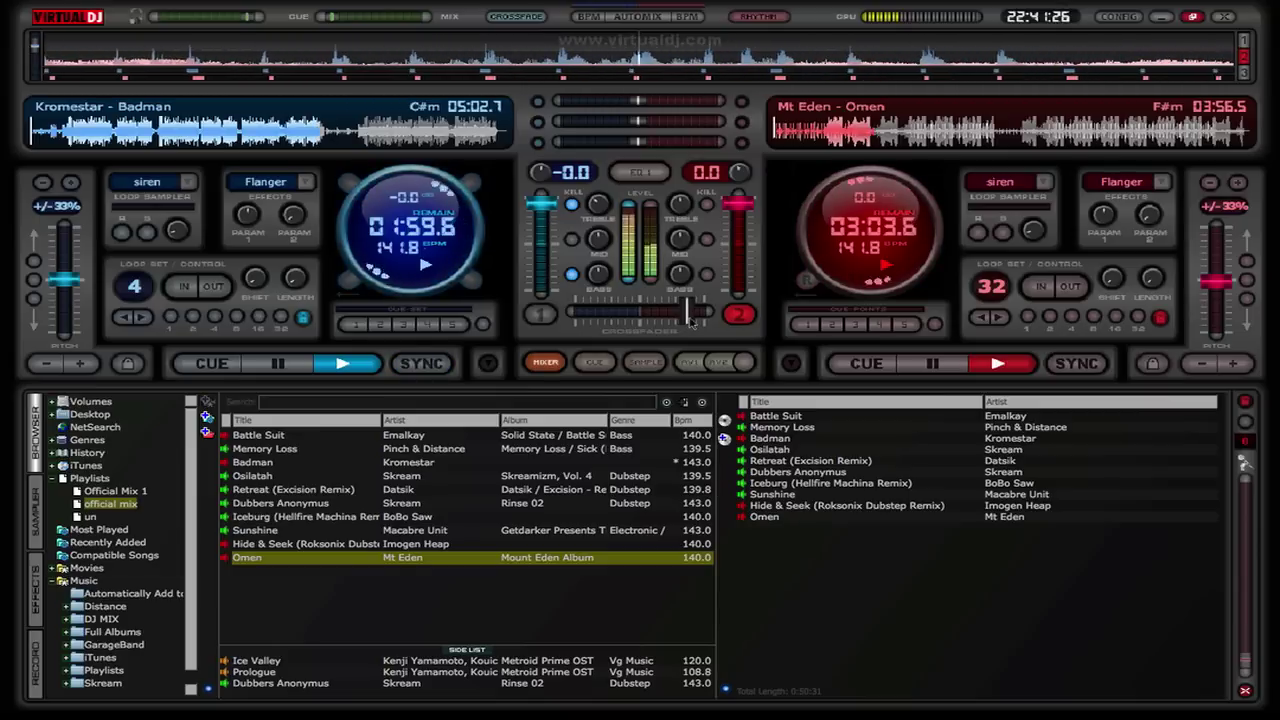
drag(688, 318, 704, 321)
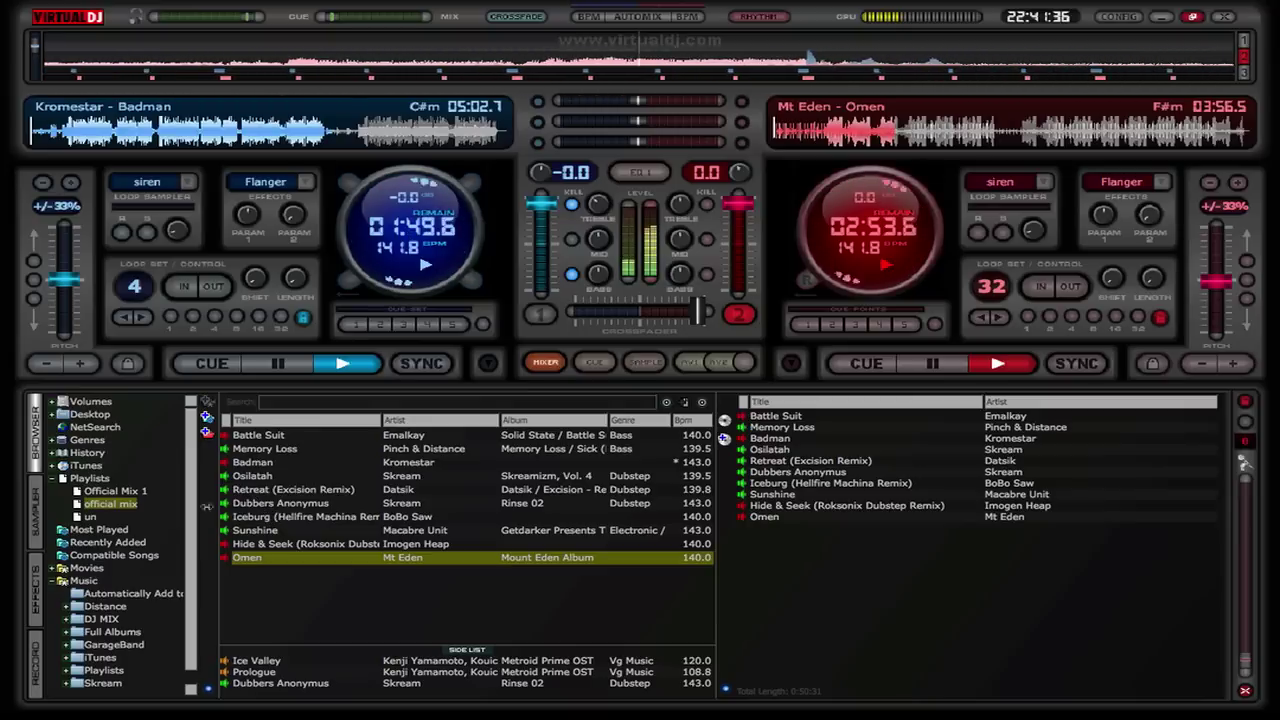
- Search the library for "sungla", load SUNGLASSES AT NIGHT onto deck 1 and sync it with Omen
click(268, 532)
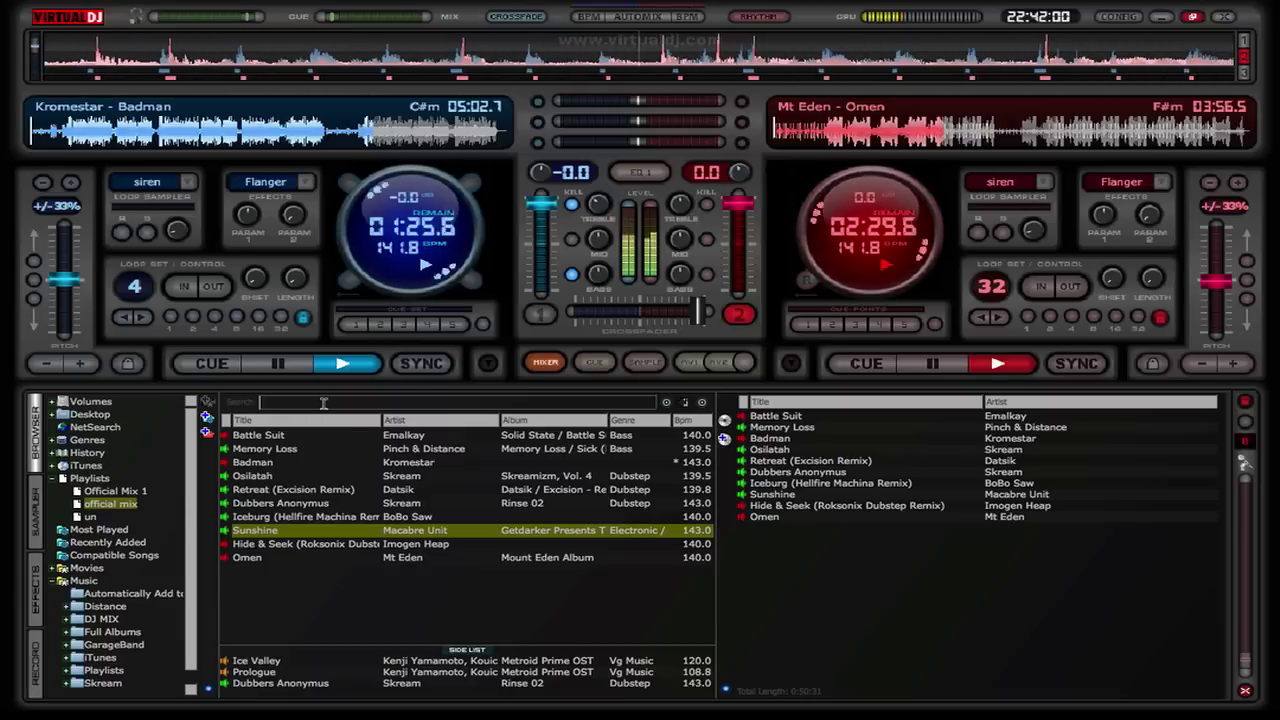
text(sun)
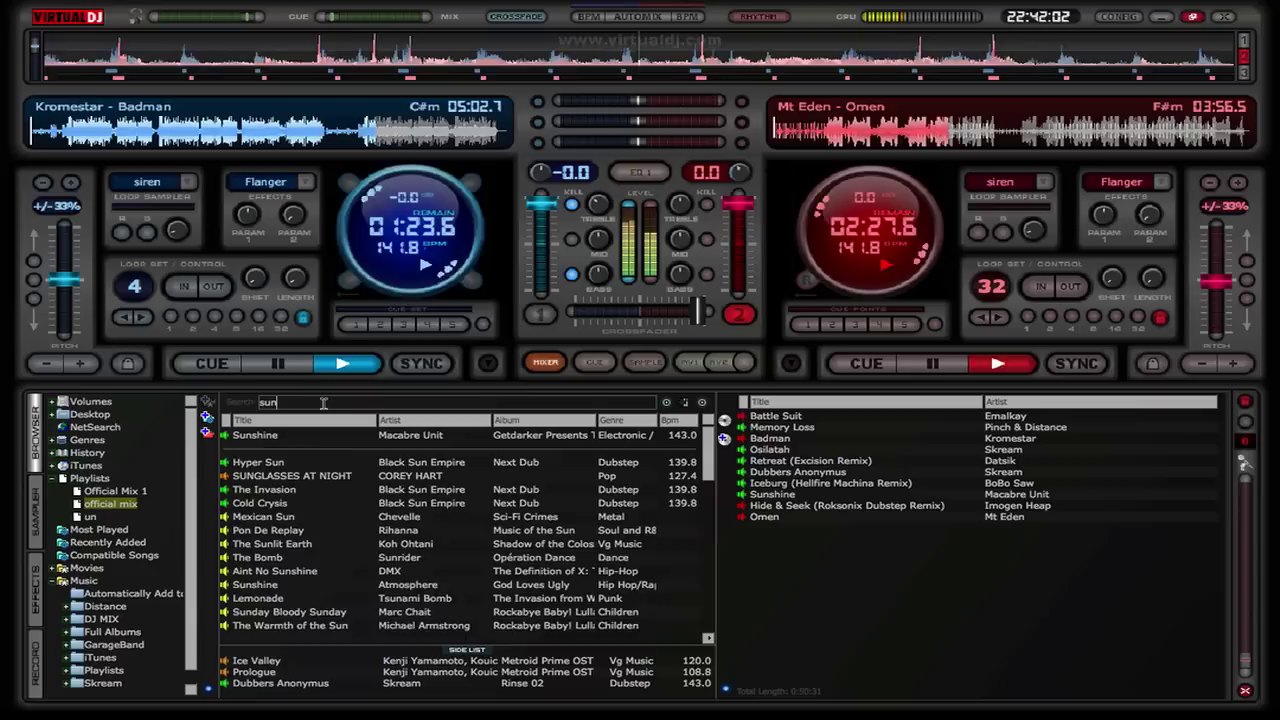
text(gla)
click(300, 436)
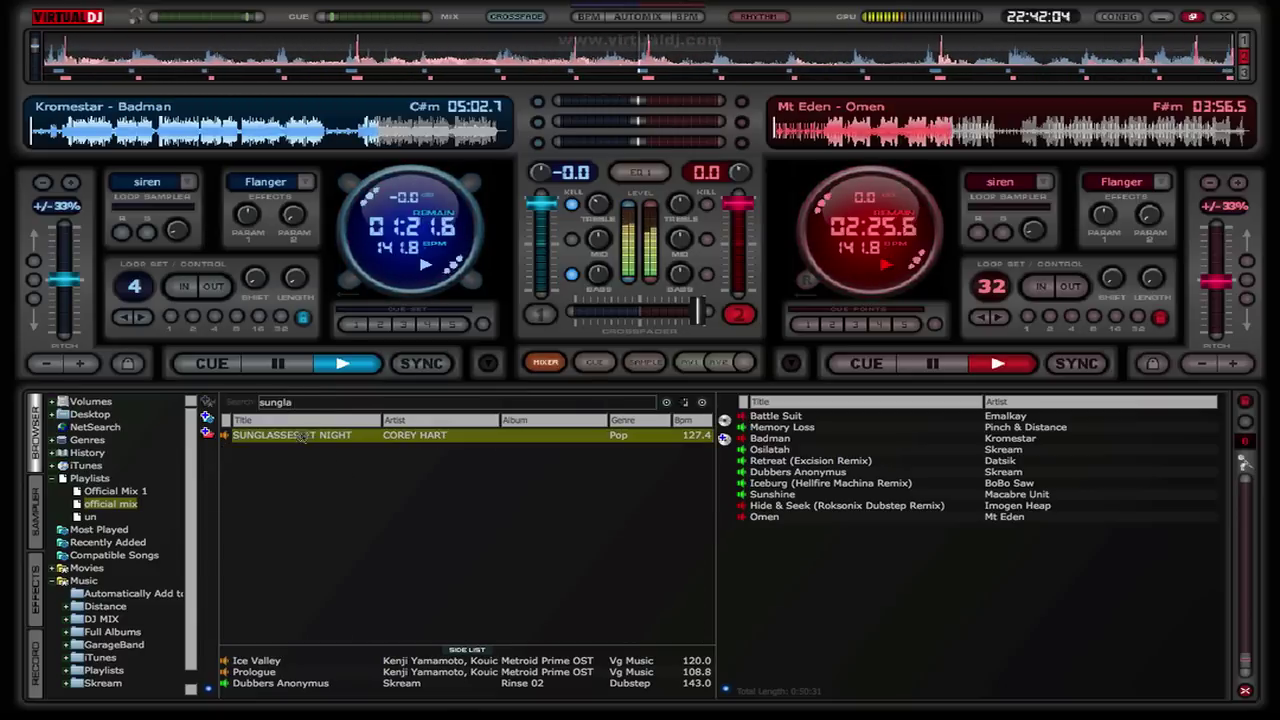
drag(300, 436, 440, 366)
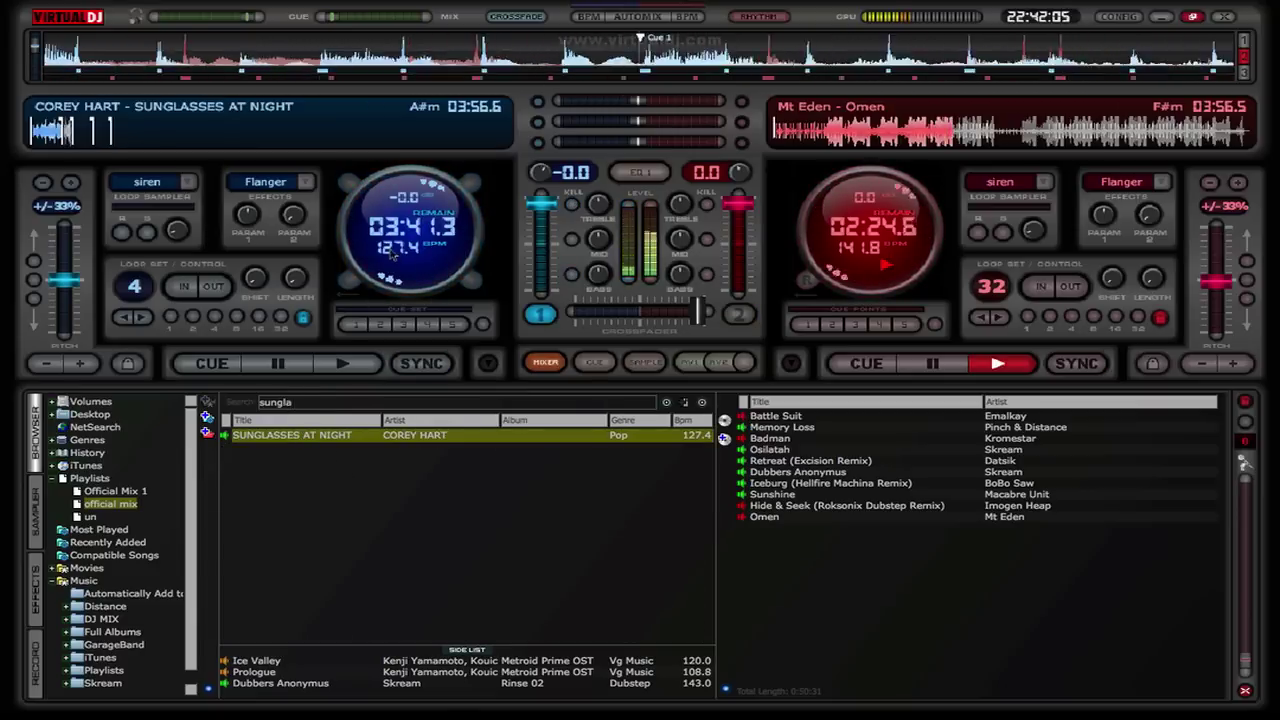
click(440, 366)
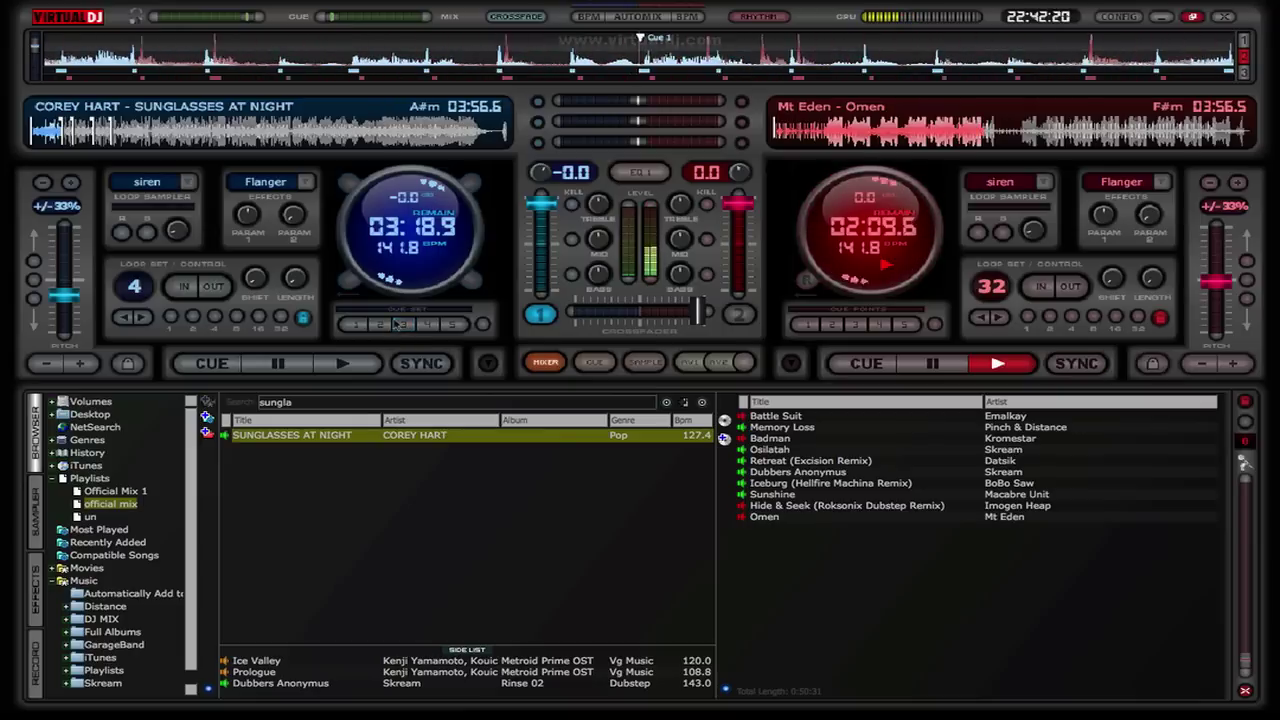
- Fade the re-synced SUNGLASSES AT NIGHT partly into Omen and reduce deck 1's channel volume
drag(698, 310, 676, 314)
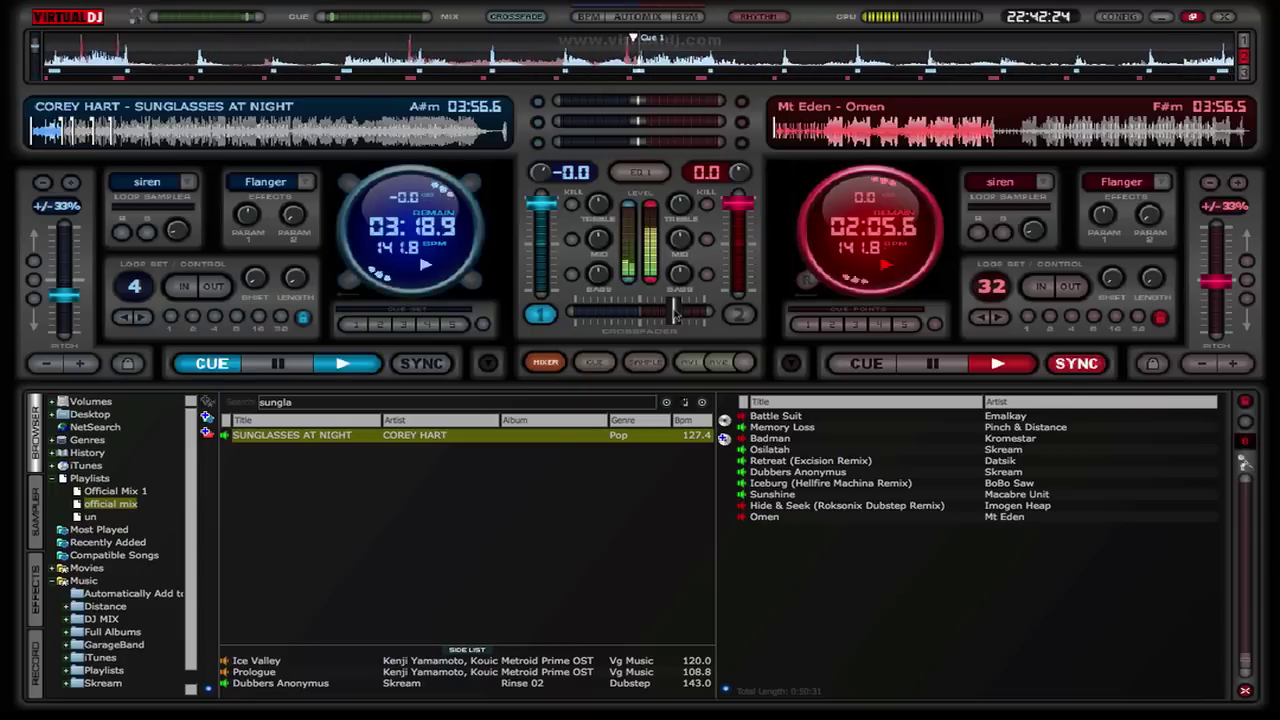
click(443, 363)
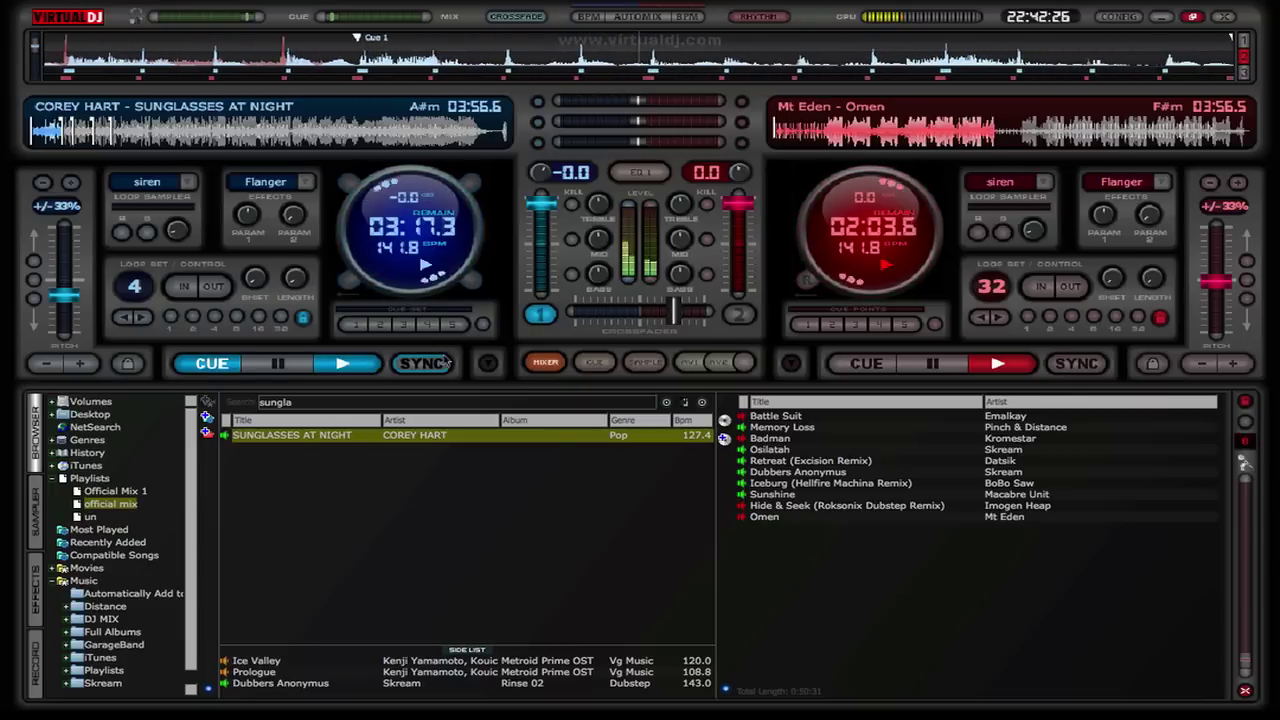
drag(541, 204, 545, 240)
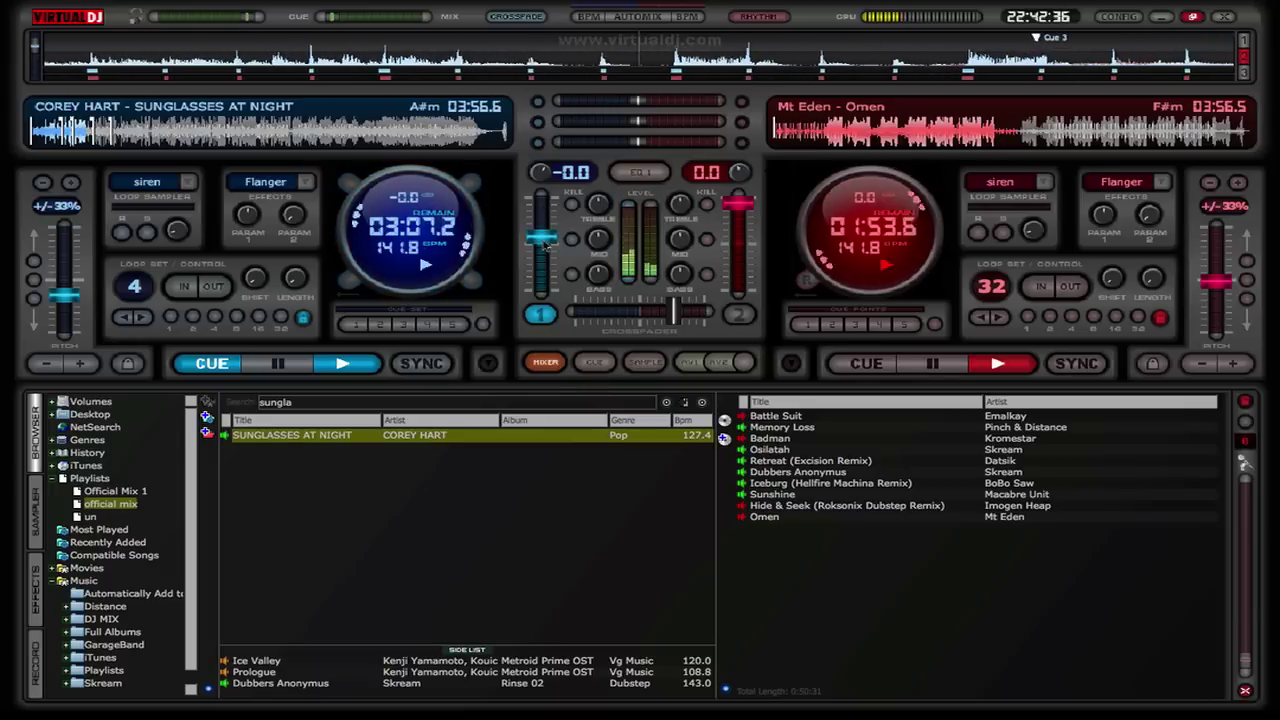
- Return SUNGLASSES AT NIGHT to its first cue point and loop it on deck 1, shortening the loop from 32 to 16 beats
key(q)
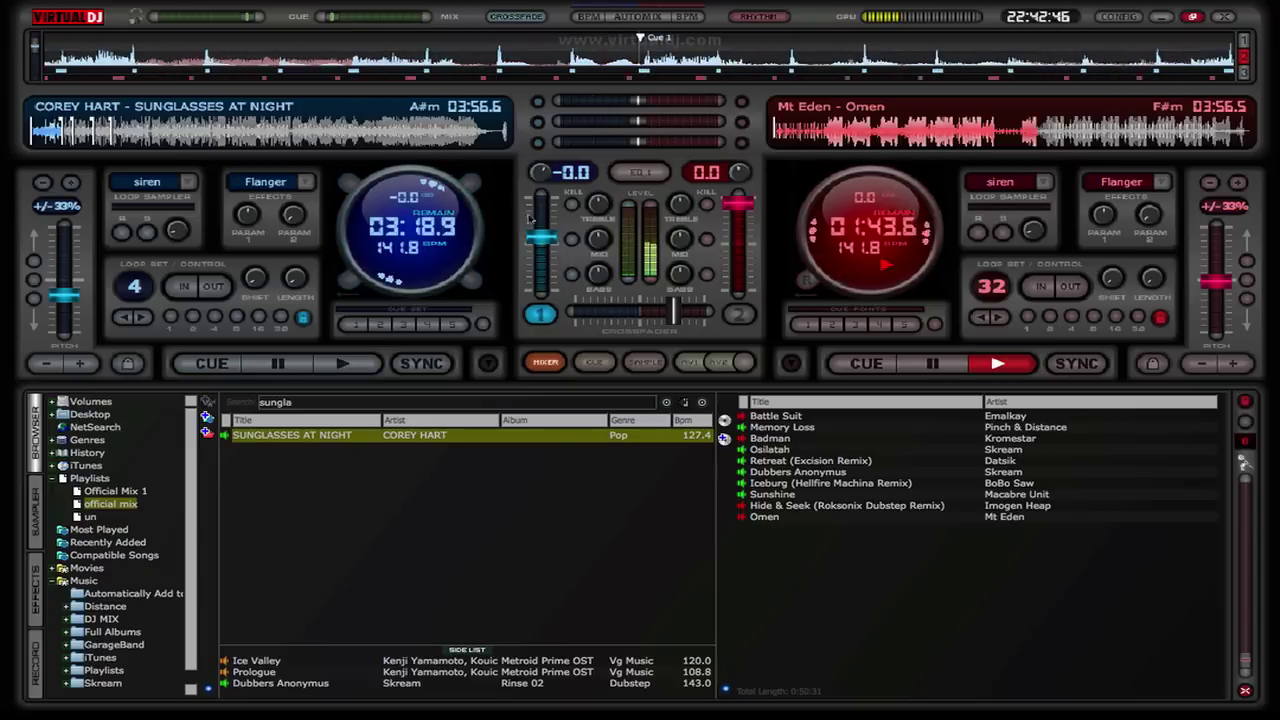
click(280, 318)
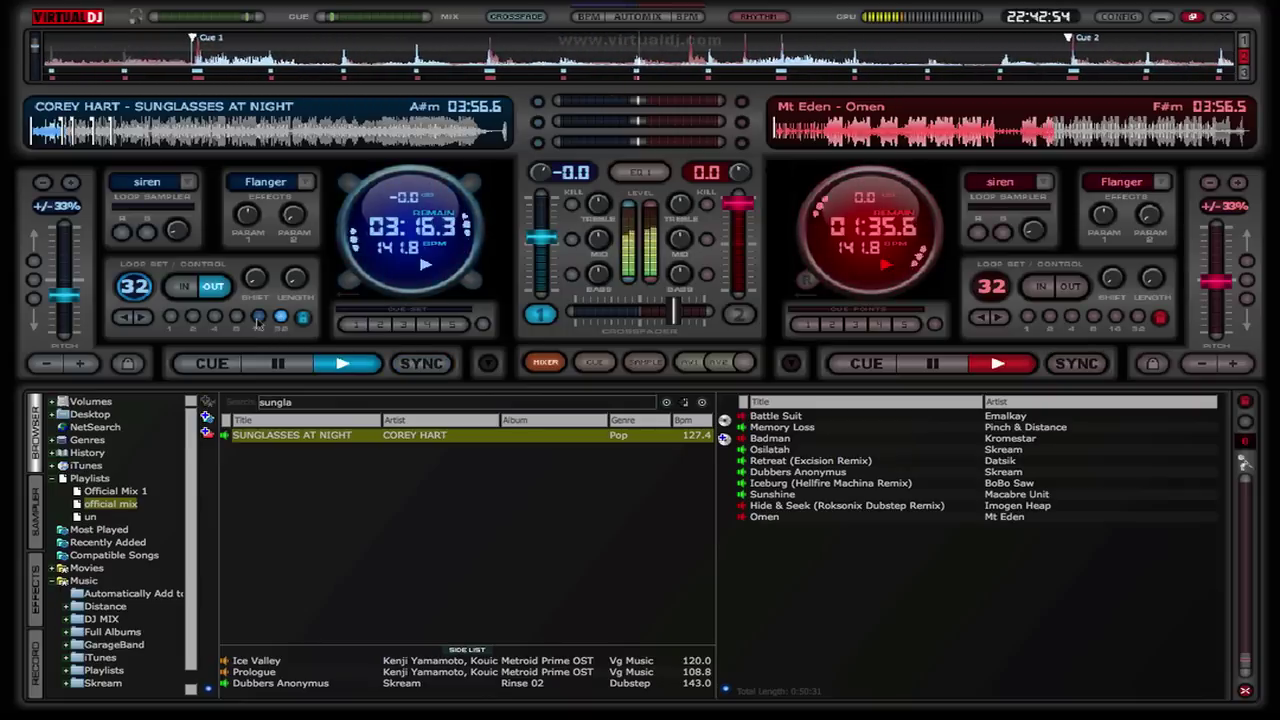
click(258, 318)
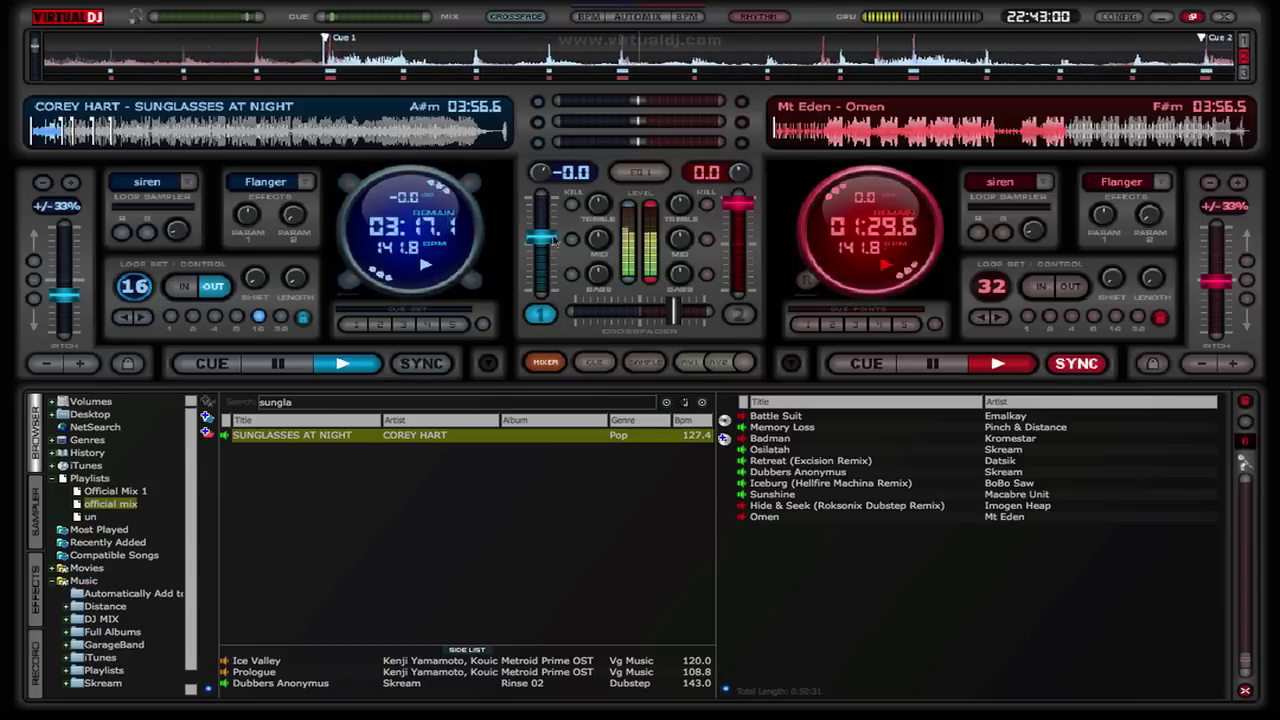
- Raise deck 1's volume back to full and fine-tune the crossfader balance between the looped track and Omen
drag(686, 318, 675, 322)
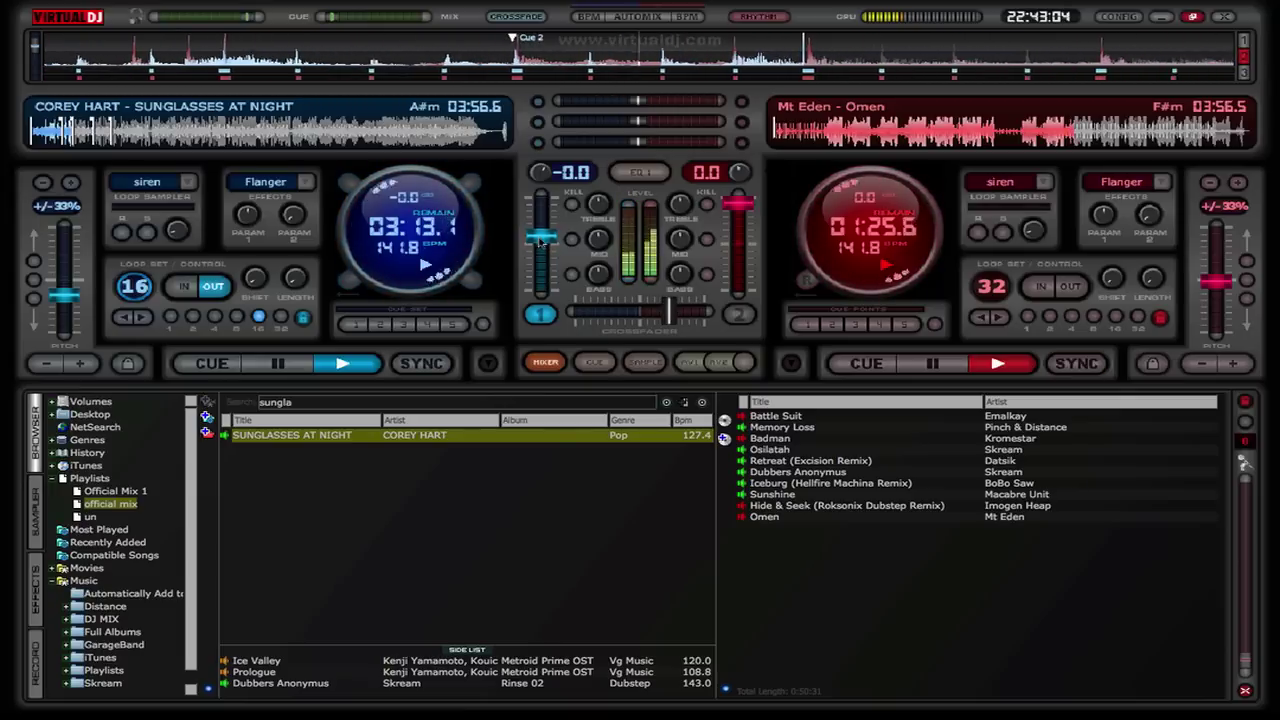
drag(540, 240, 540, 204)
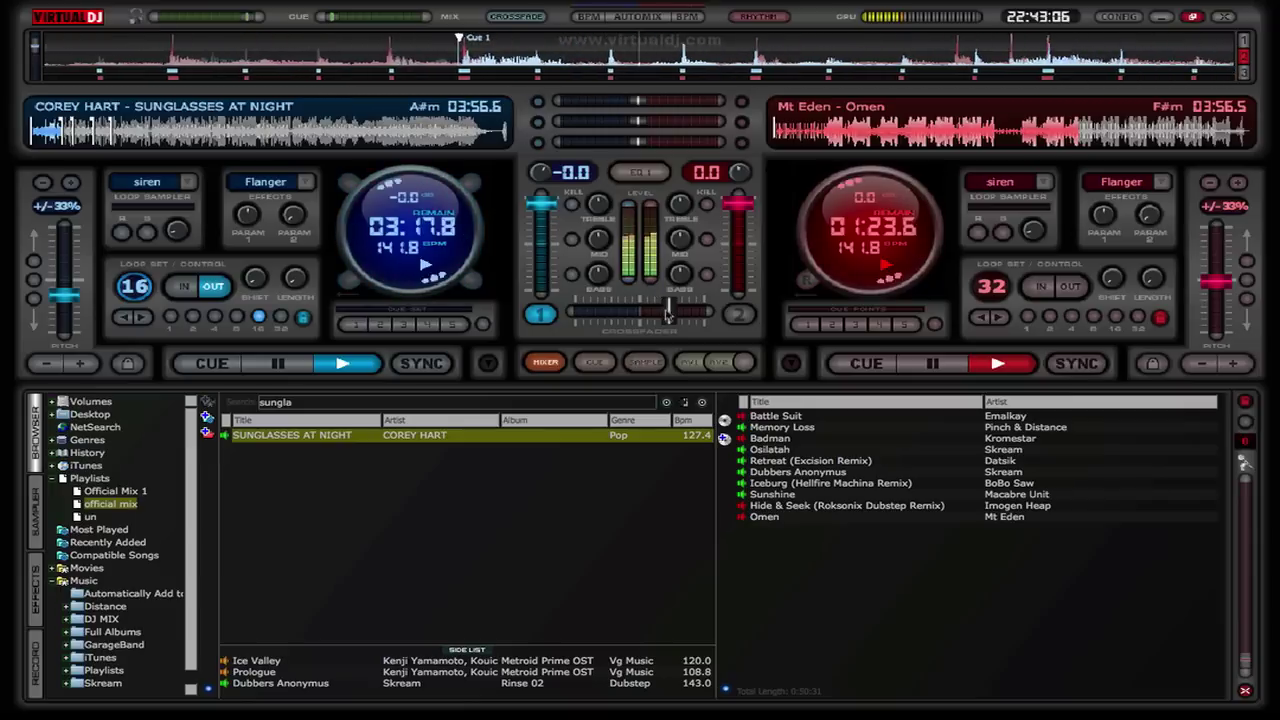
drag(668, 316, 673, 316)
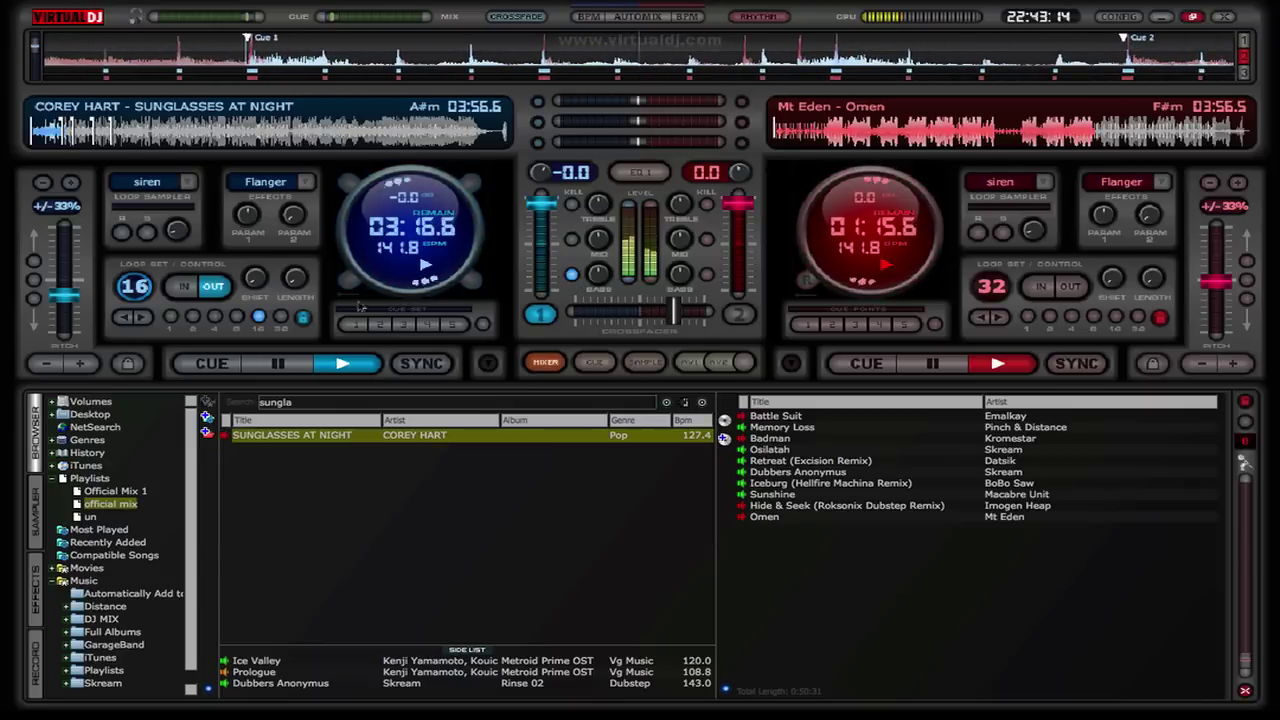
- Stop SUNGLASSES AT NIGHT on deck 1 and clear the track search to show the playlist again
click(278, 363)
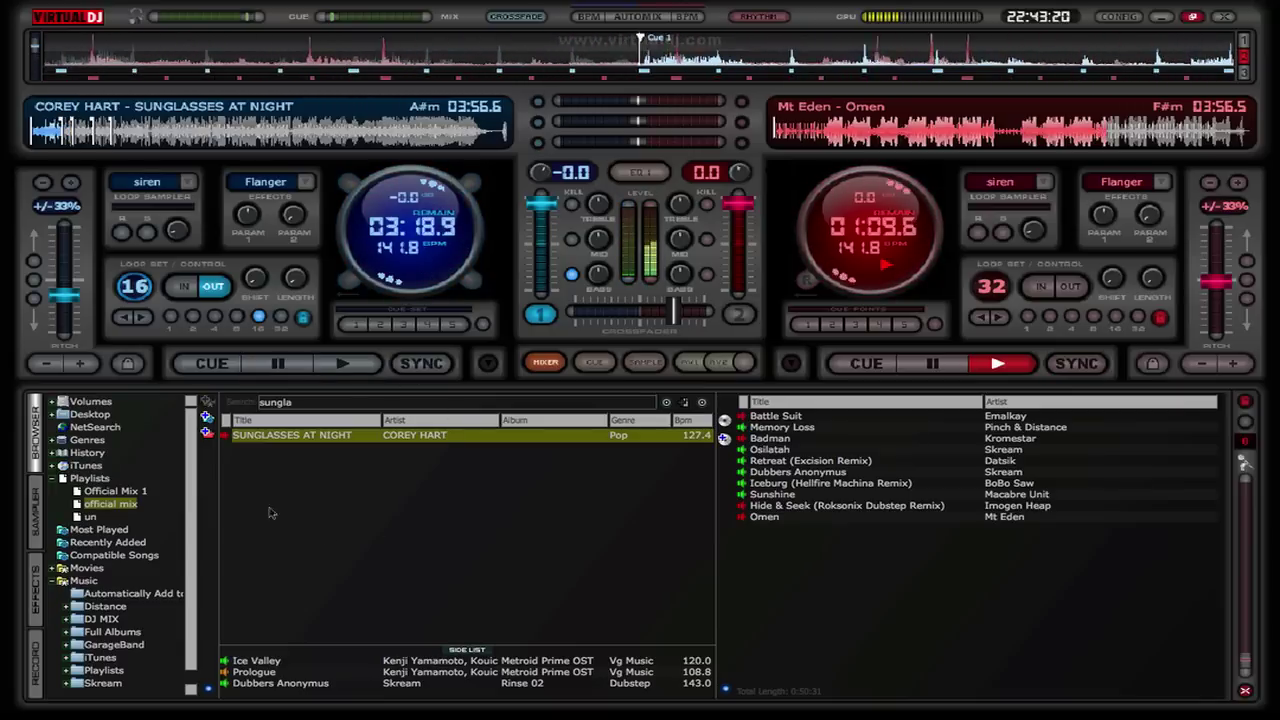
key(BackSpace)
key(BackSpace)
key(BackSpace)
key(BackSpace)
key(BackSpace)
key(BackSpace)
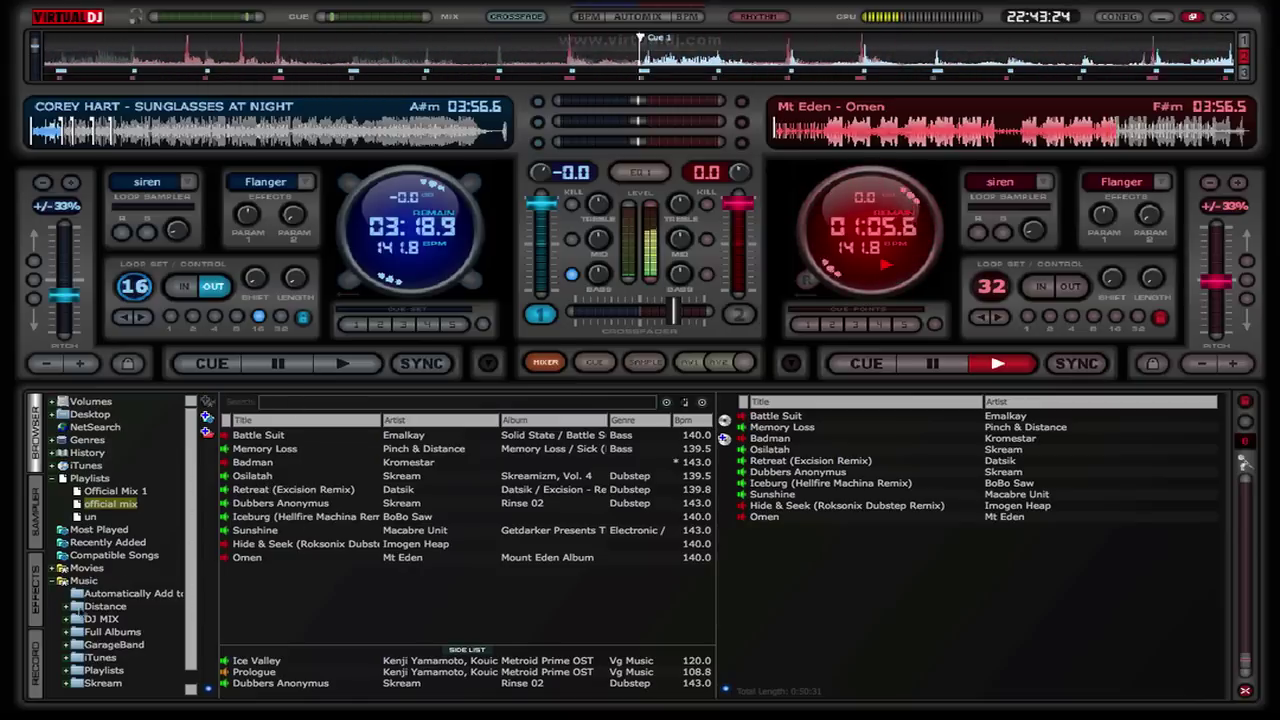
- Load Sunshine by Macabre Unit onto deck 1, sync it with Omen and start it playing
drag(279, 531, 395, 250)
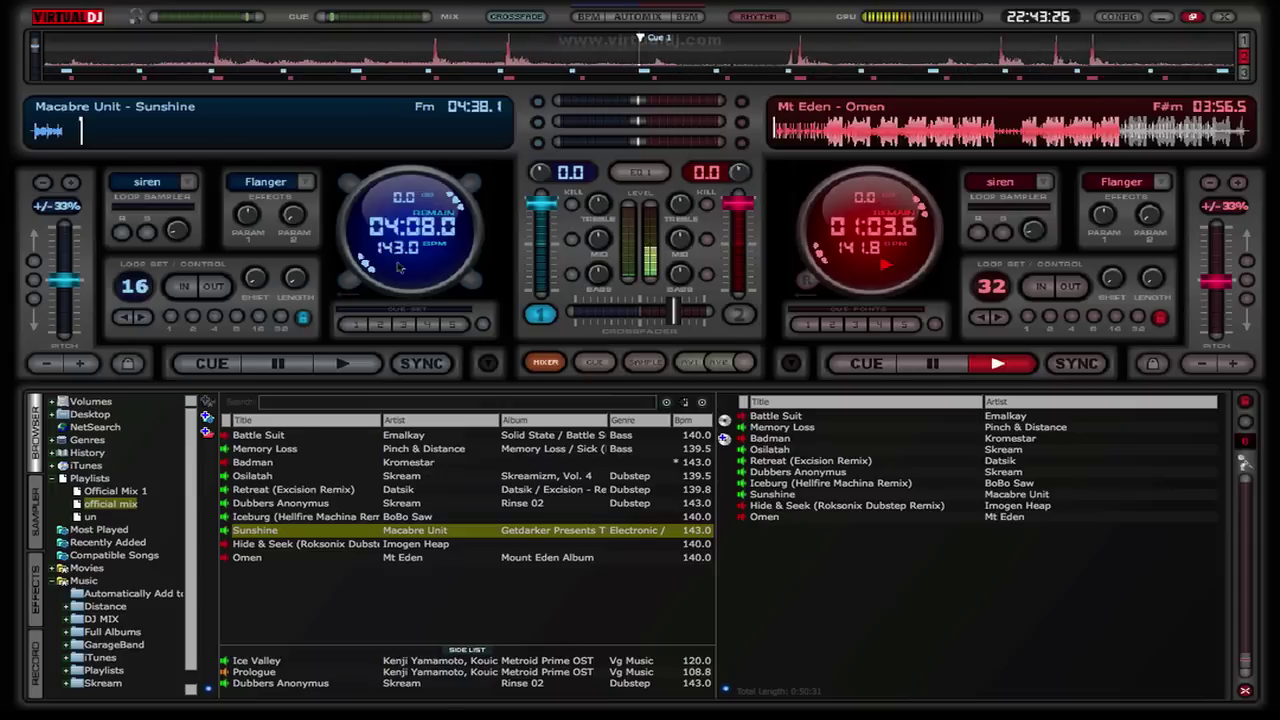
click(419, 366)
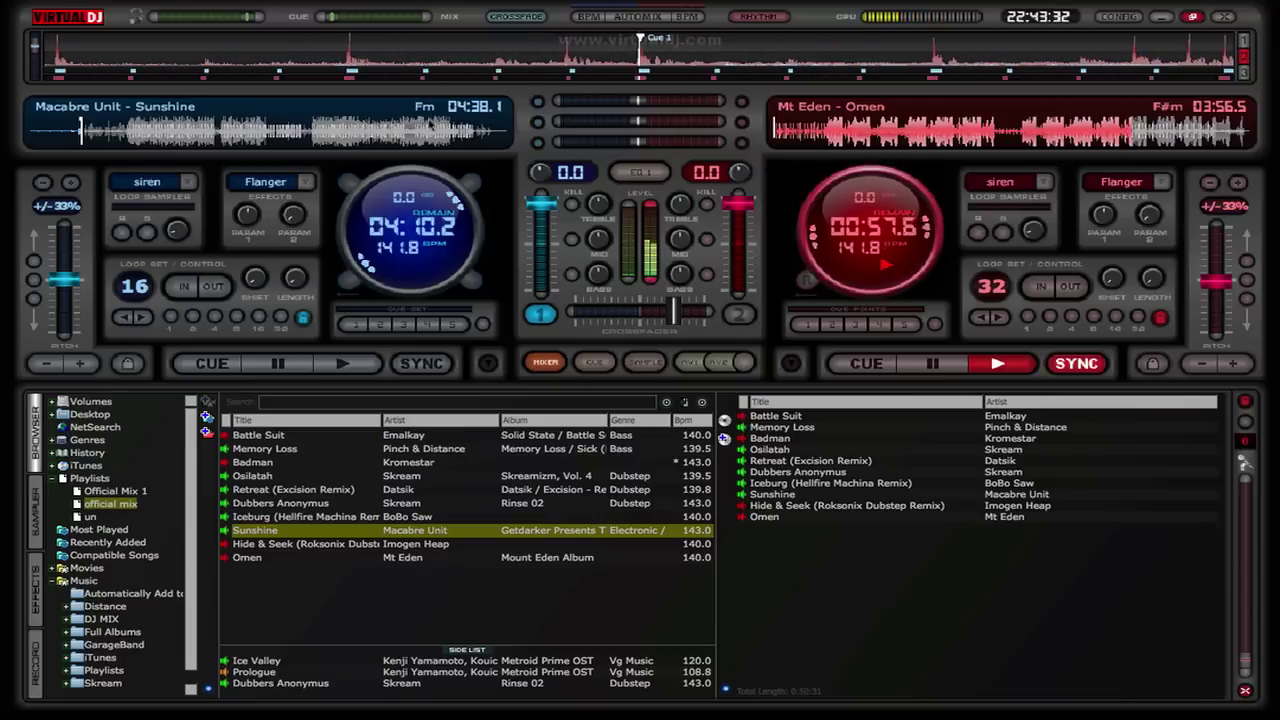
click(342, 363)
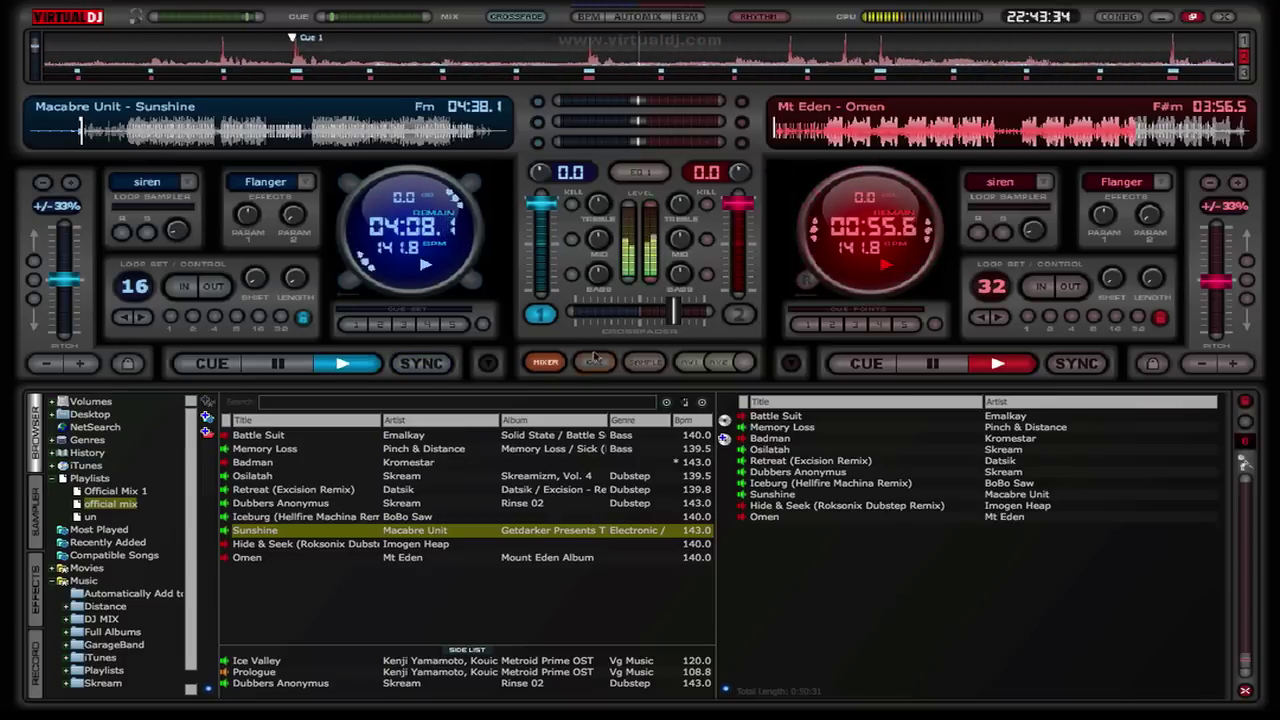
- Crossfade gradually from Omen on deck 2 to Sunshine on deck 1, cutting Omen's bass during the transition
drag(675, 313, 679, 315)
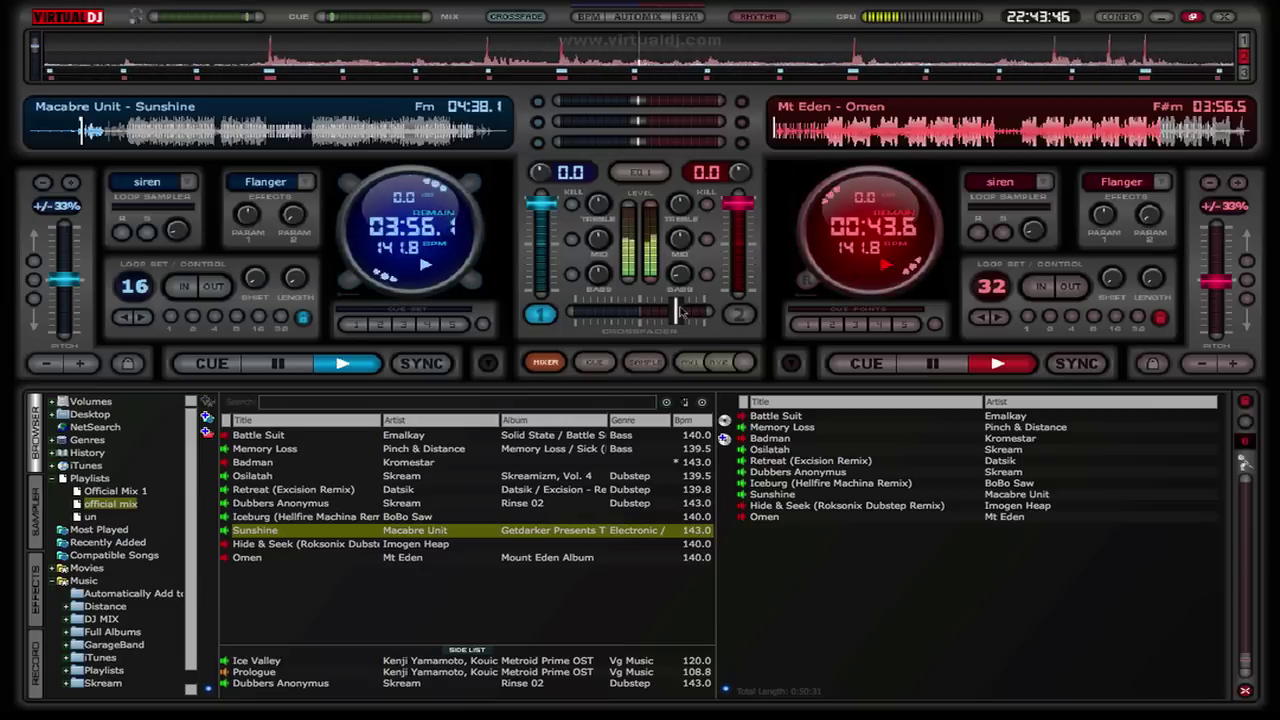
drag(682, 310, 670, 316)
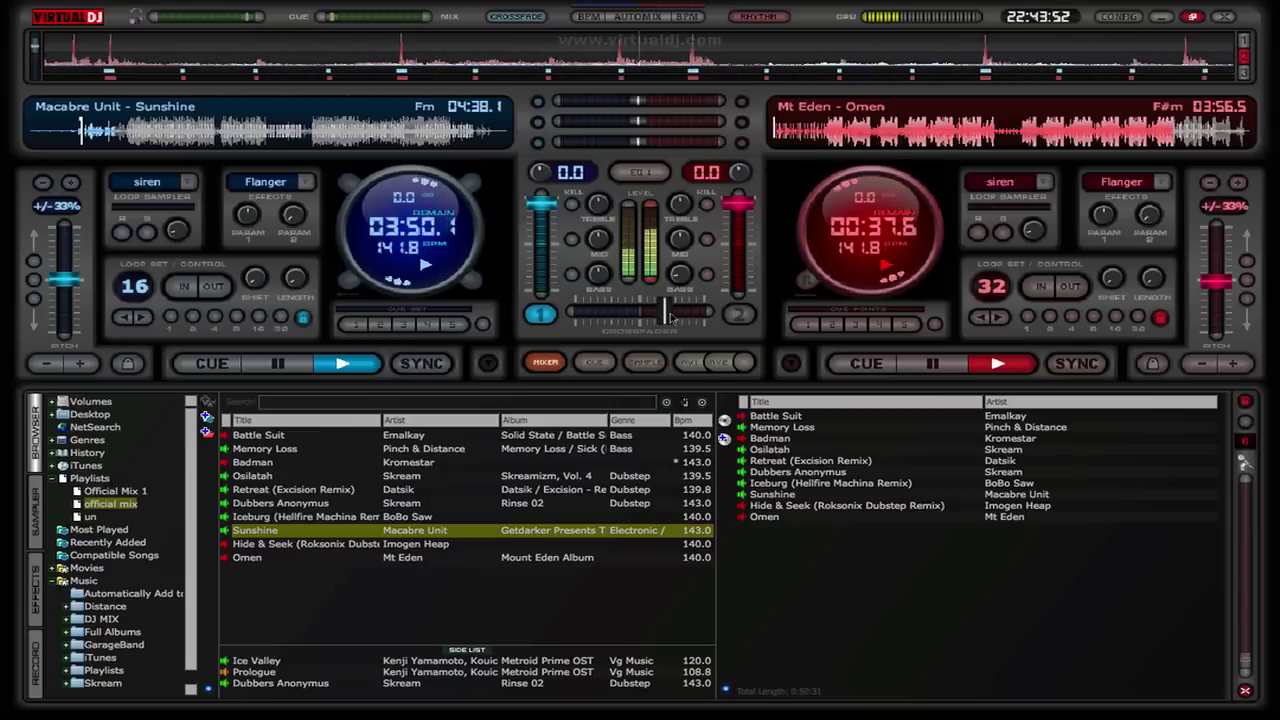
drag(672, 318, 648, 318)
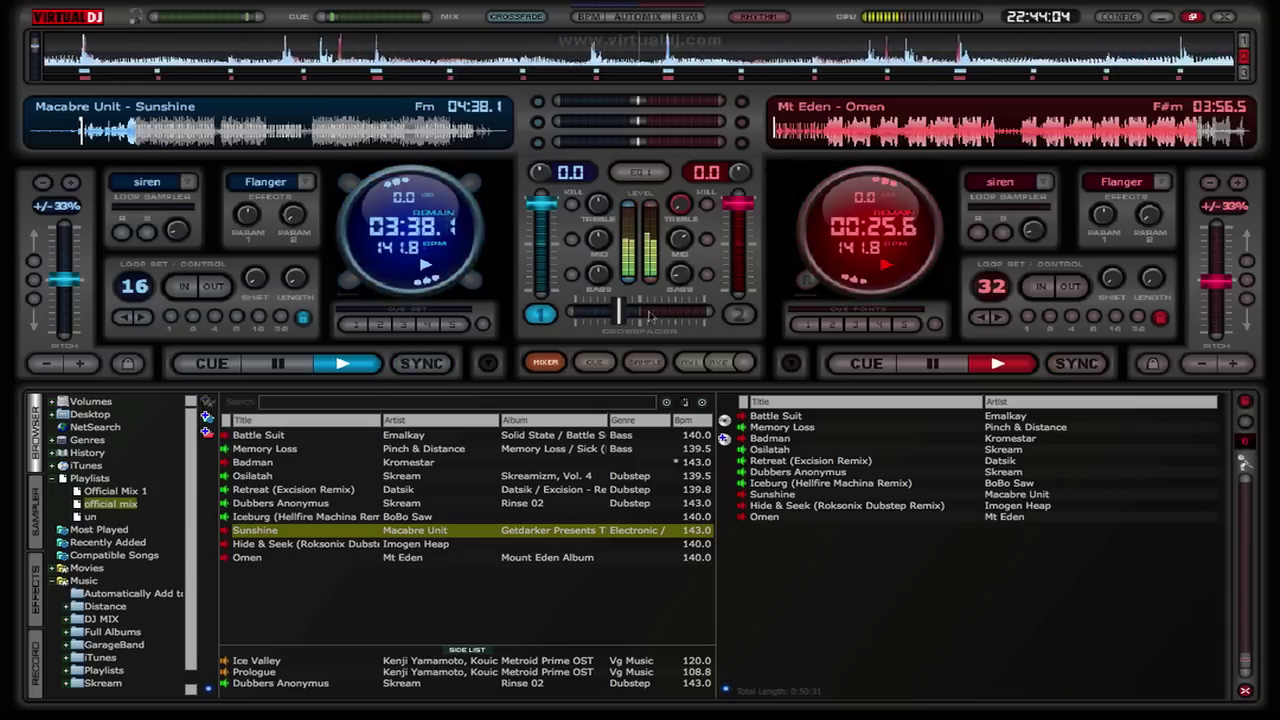
click(706, 274)
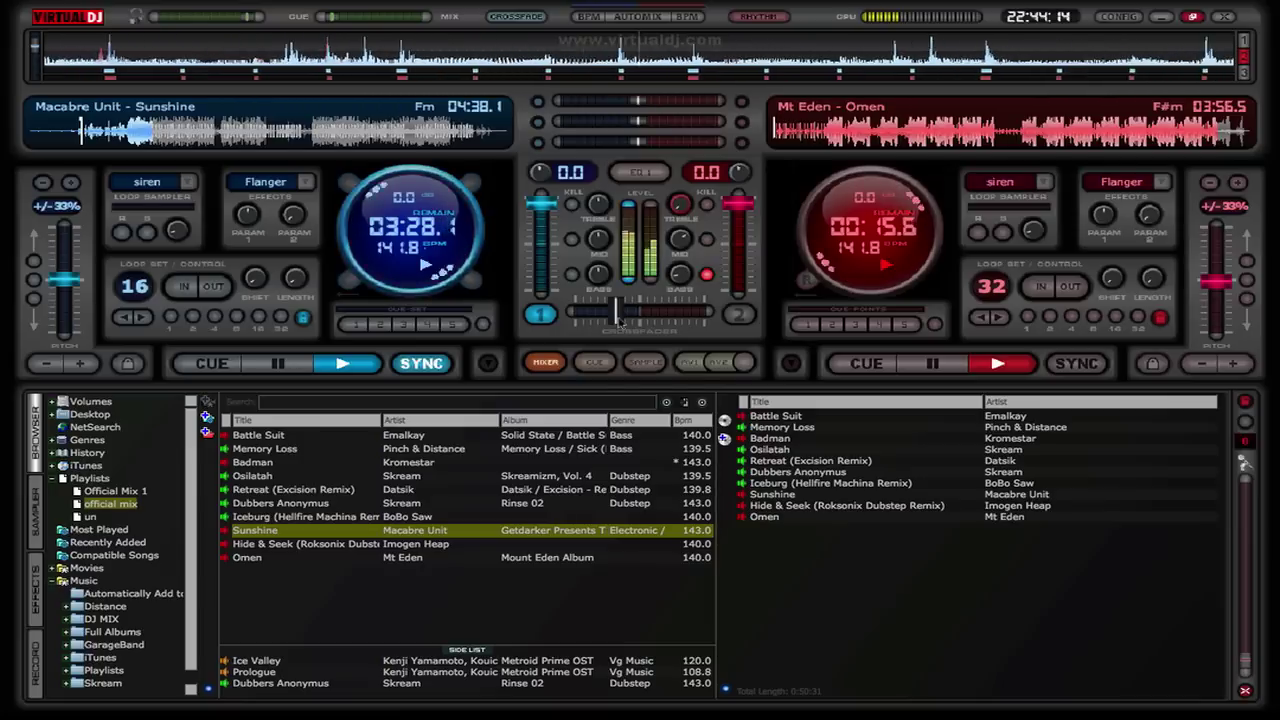
drag(618, 322, 613, 320)
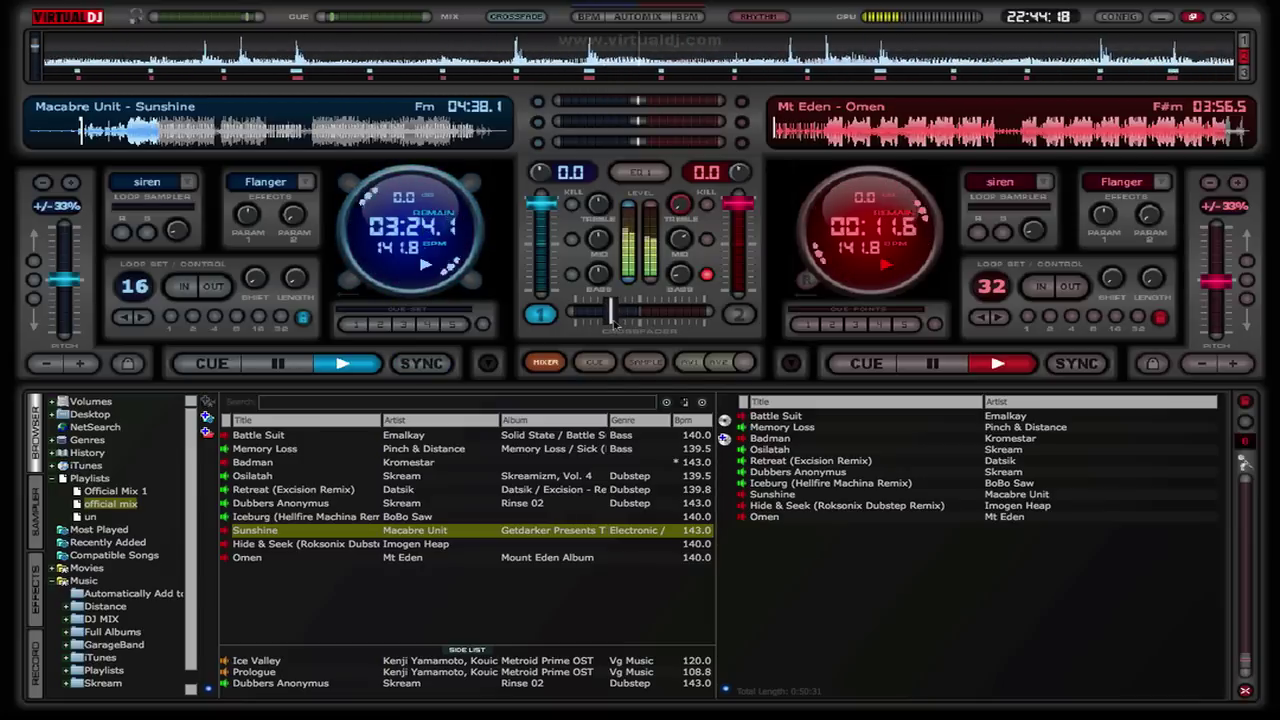
drag(614, 321, 609, 329)
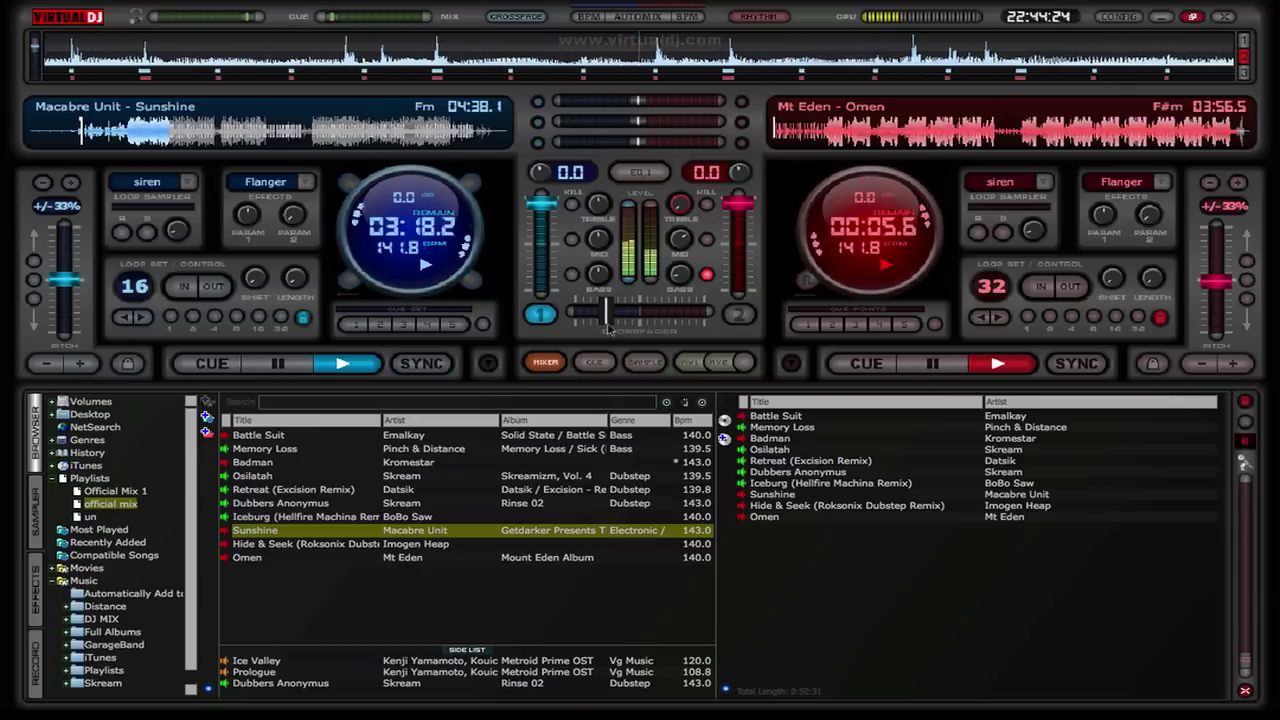
drag(609, 330, 600, 330)
- Load Iceburg (Hellfire Machina Remix) onto deck 2, sync it with Sunshine and start it playing at about half volume
drag(282, 517, 410, 240)
click(797, 233)
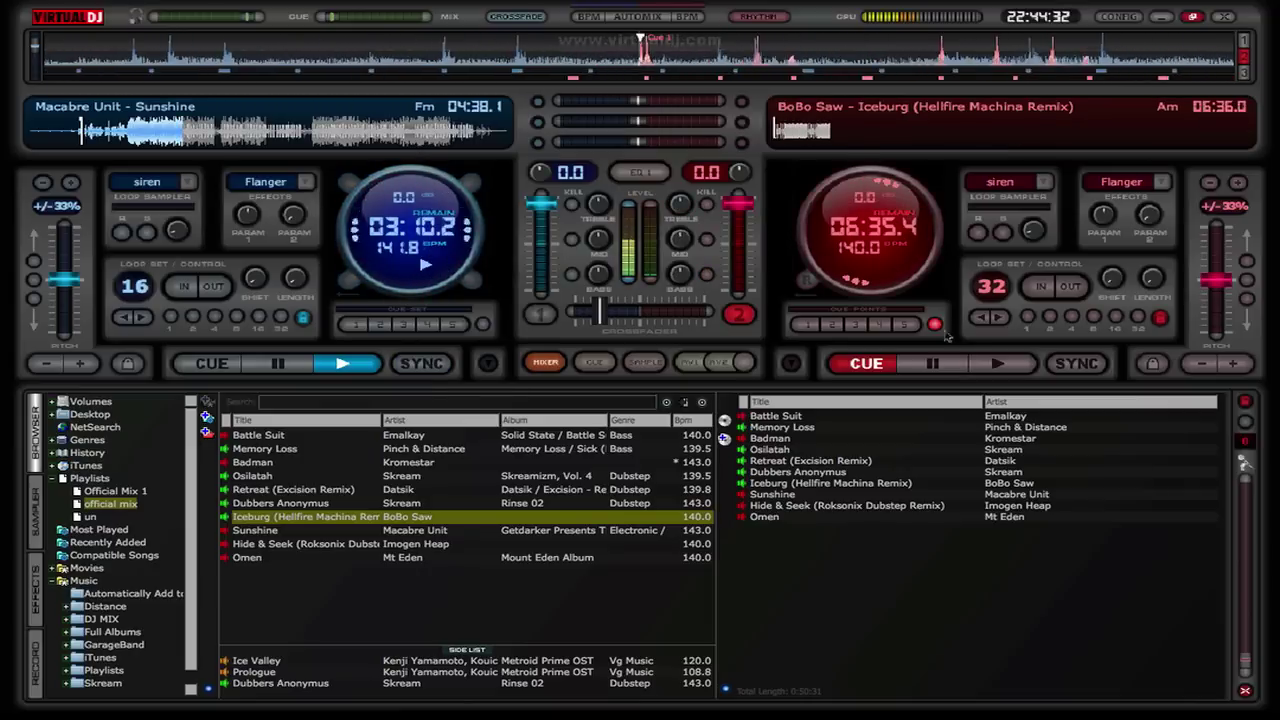
click(1060, 365)
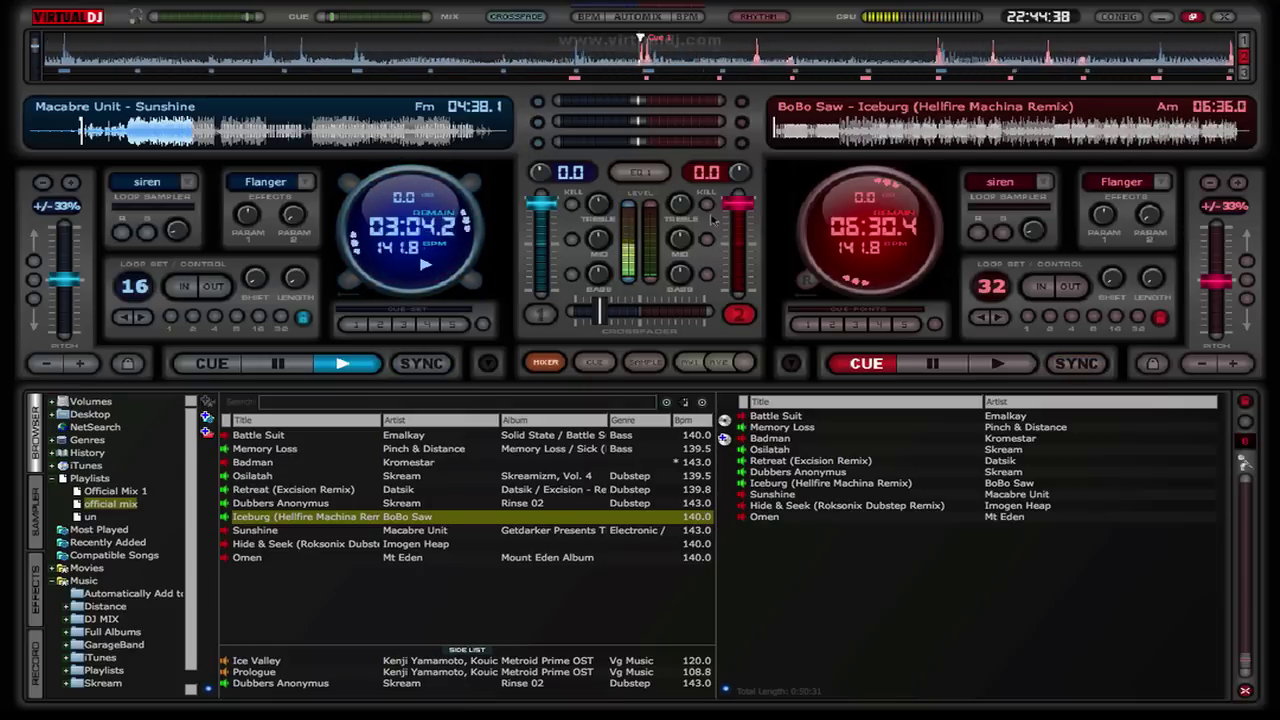
drag(740, 205, 750, 255)
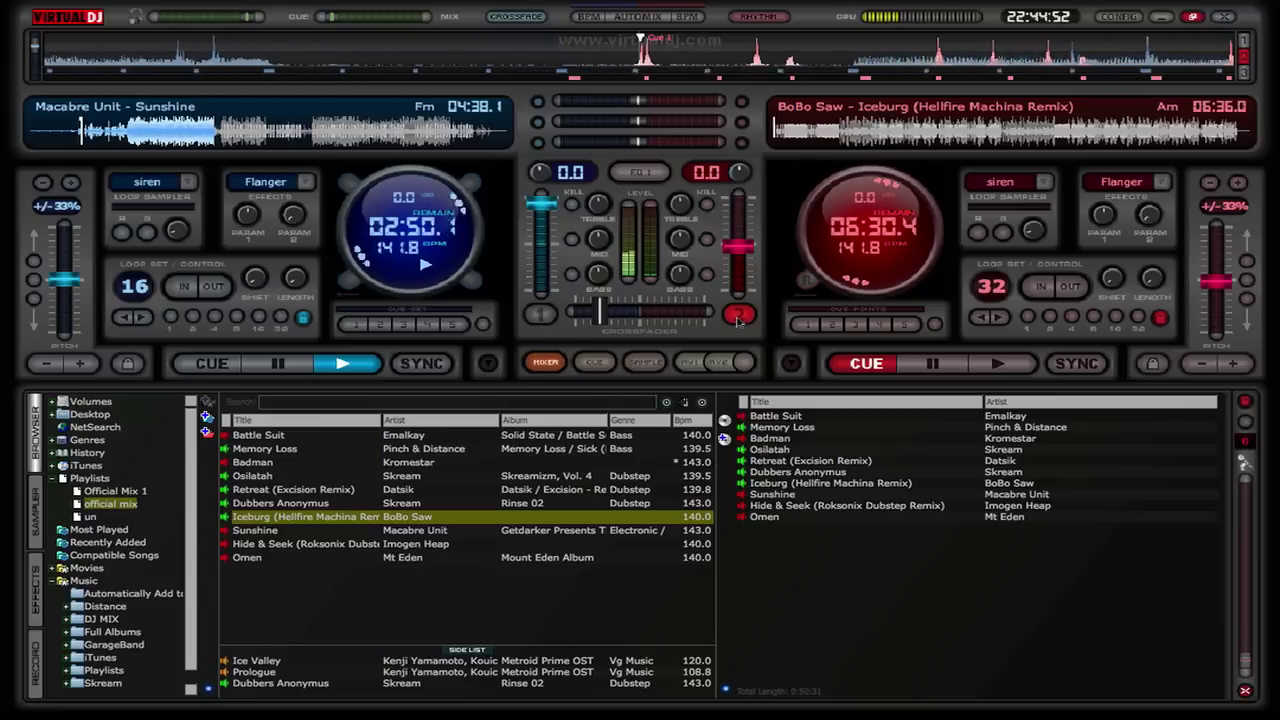
click(997, 363)
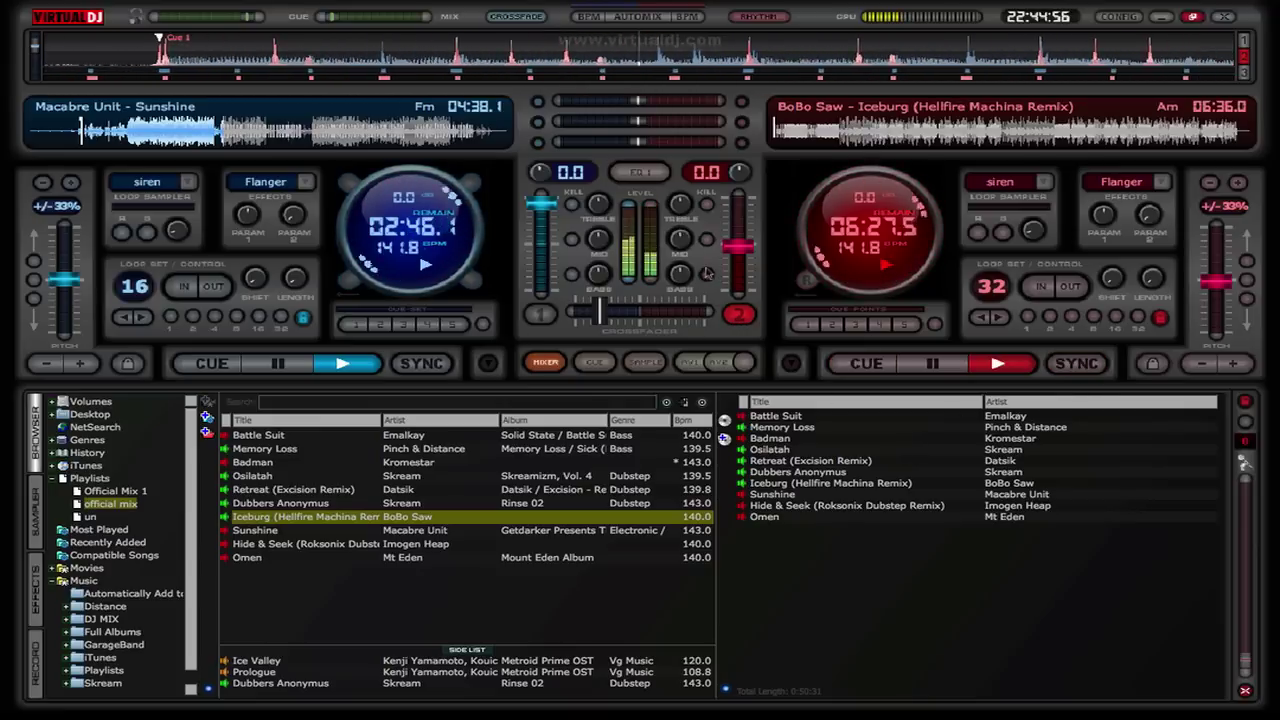
- Move the crossfader just past centre toward Iceburg and raise deck 2's volume gradually to full
drag(736, 249, 737, 242)
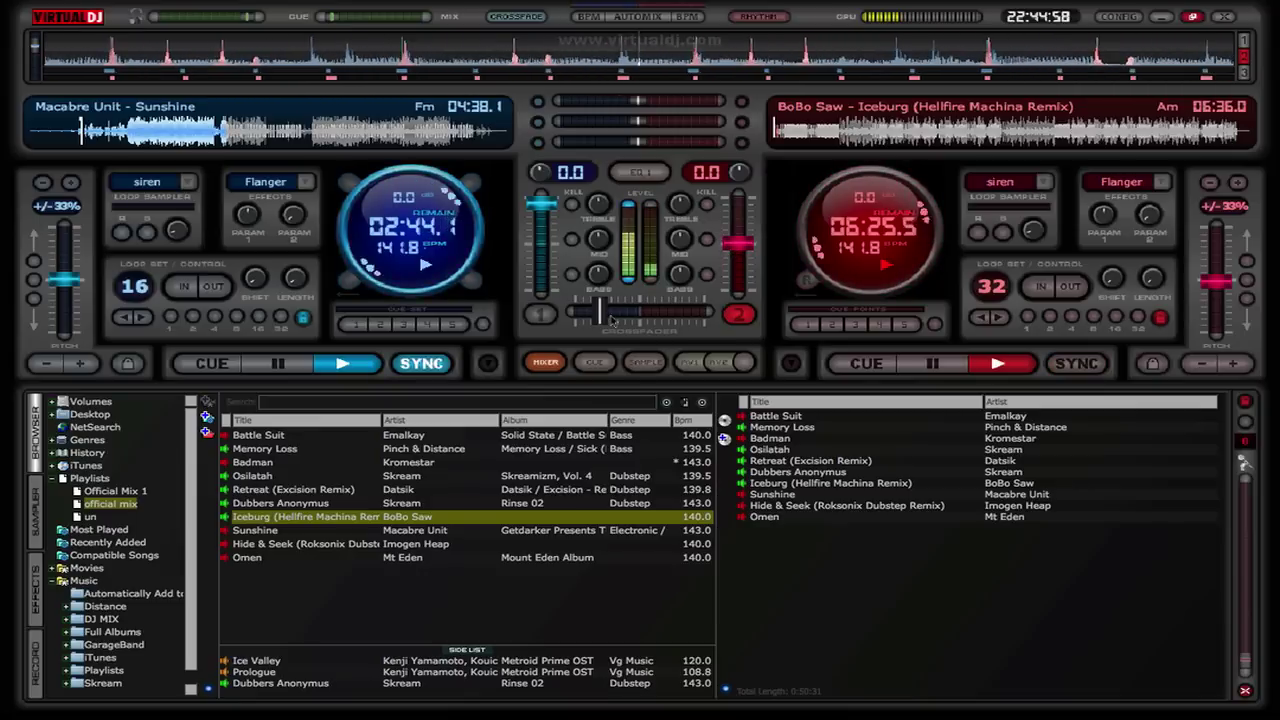
drag(600, 312, 648, 320)
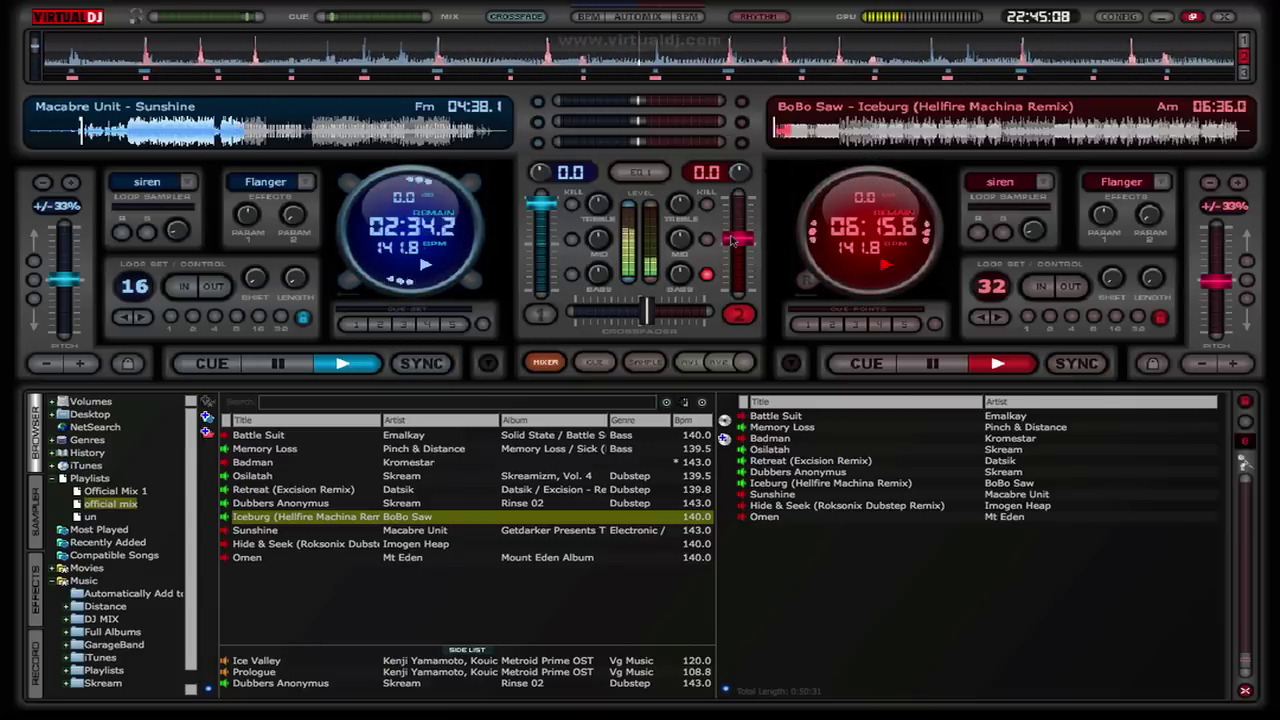
drag(735, 238, 735, 233)
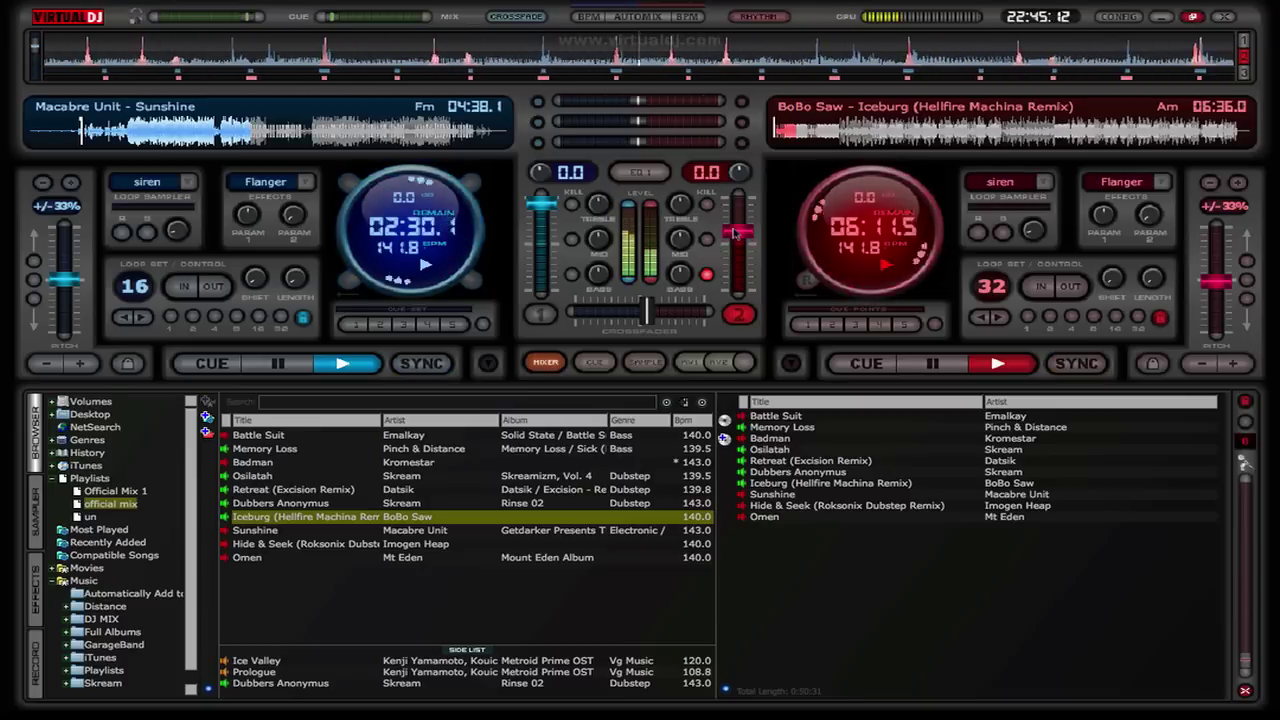
drag(735, 234, 739, 204)
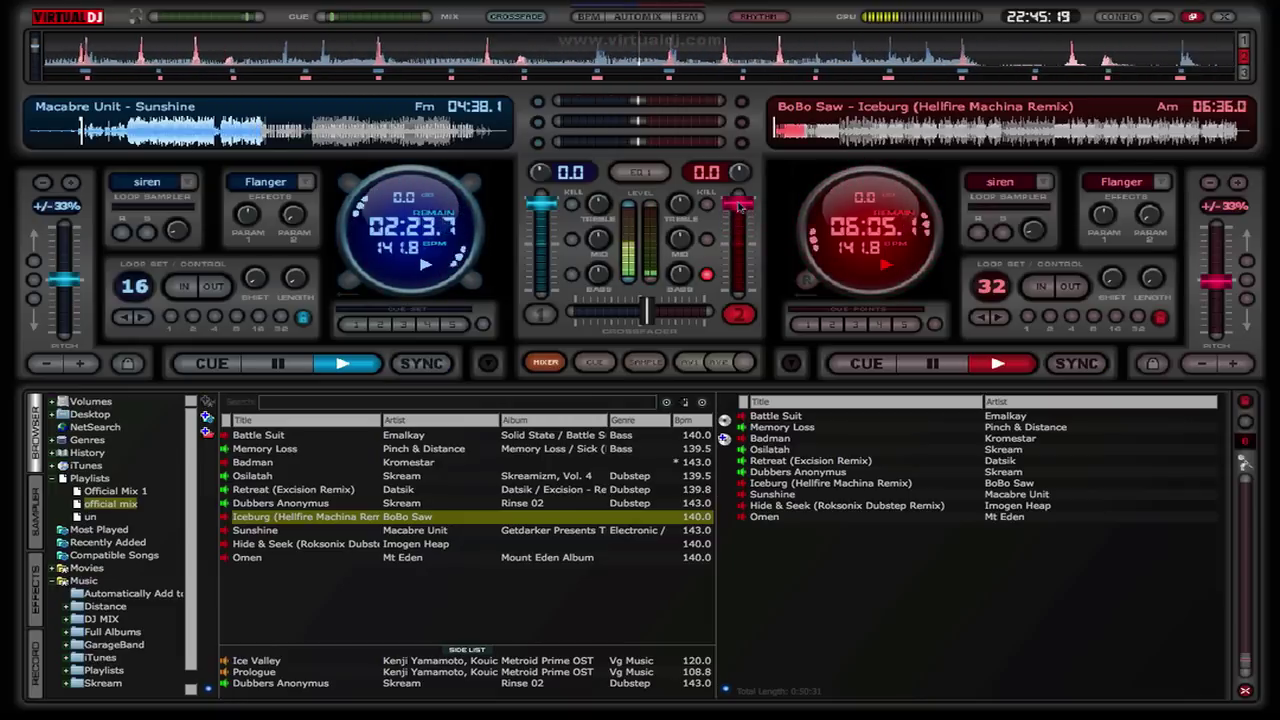
- Cut Sunshine's treble and bass on deck 1 and shift the crossfader most of the way toward Iceburg on deck 2
click(573, 205)
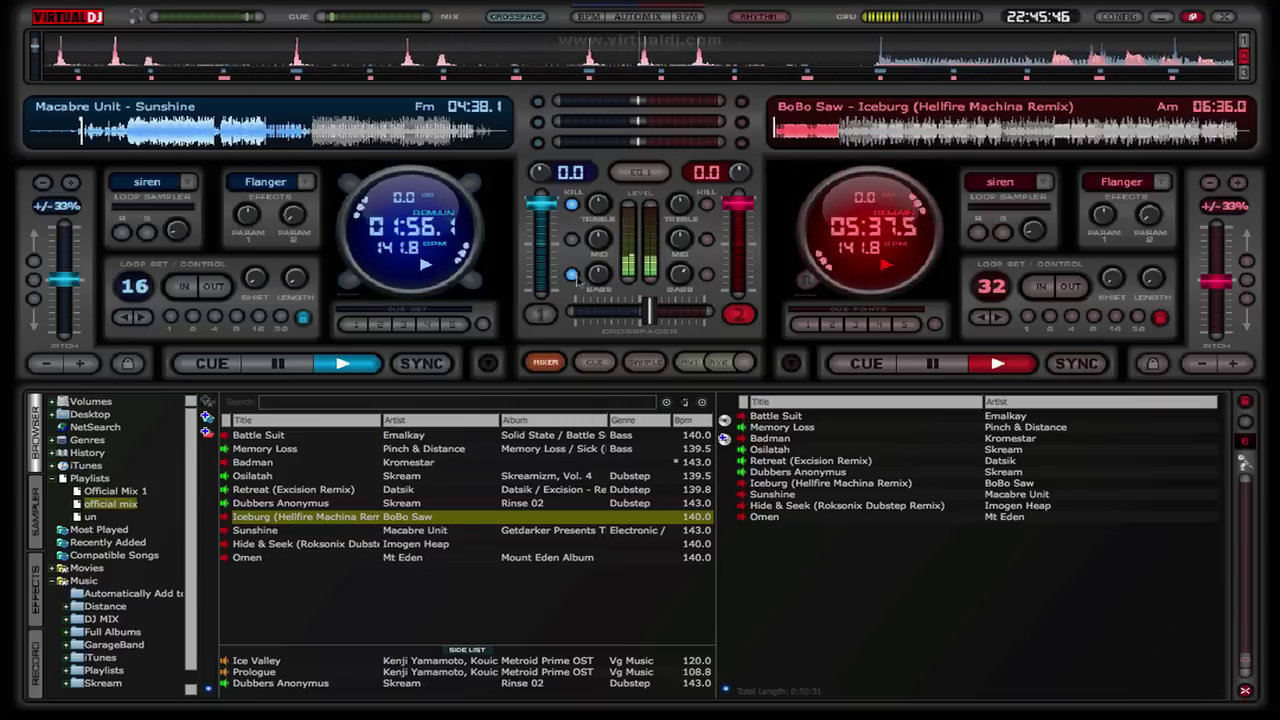
drag(657, 320, 673, 320)
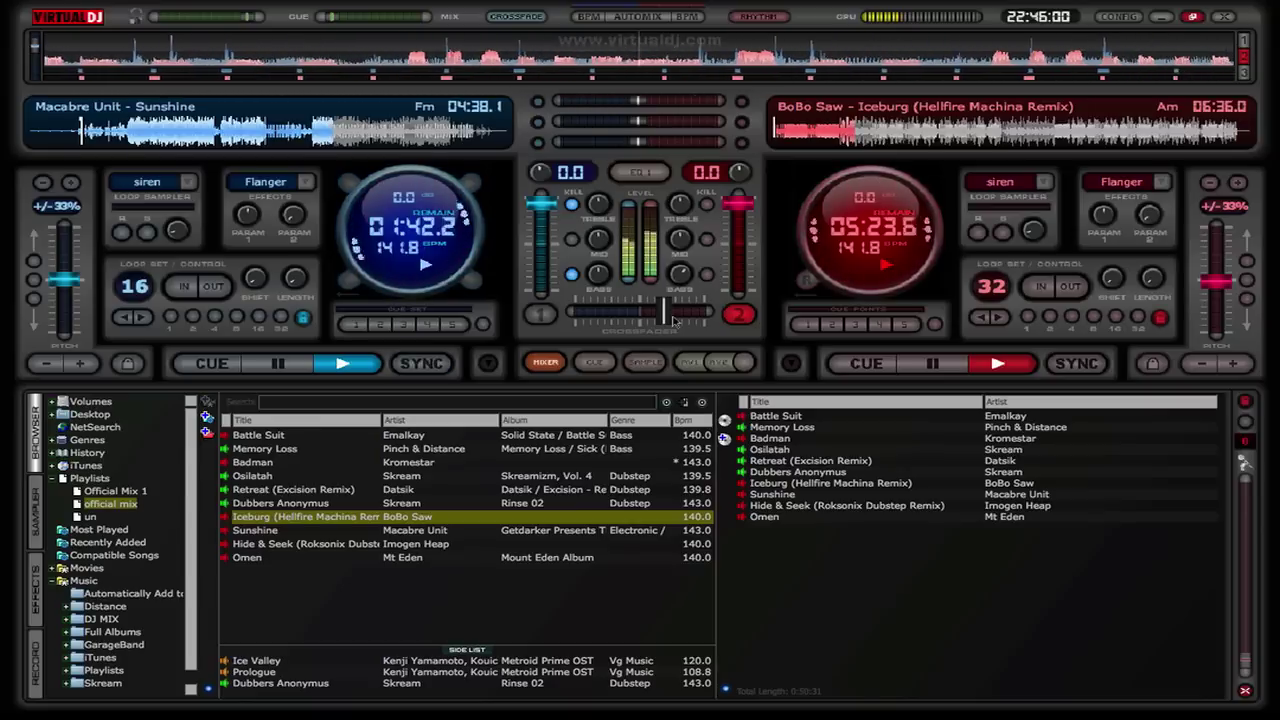
drag(676, 320, 685, 322)
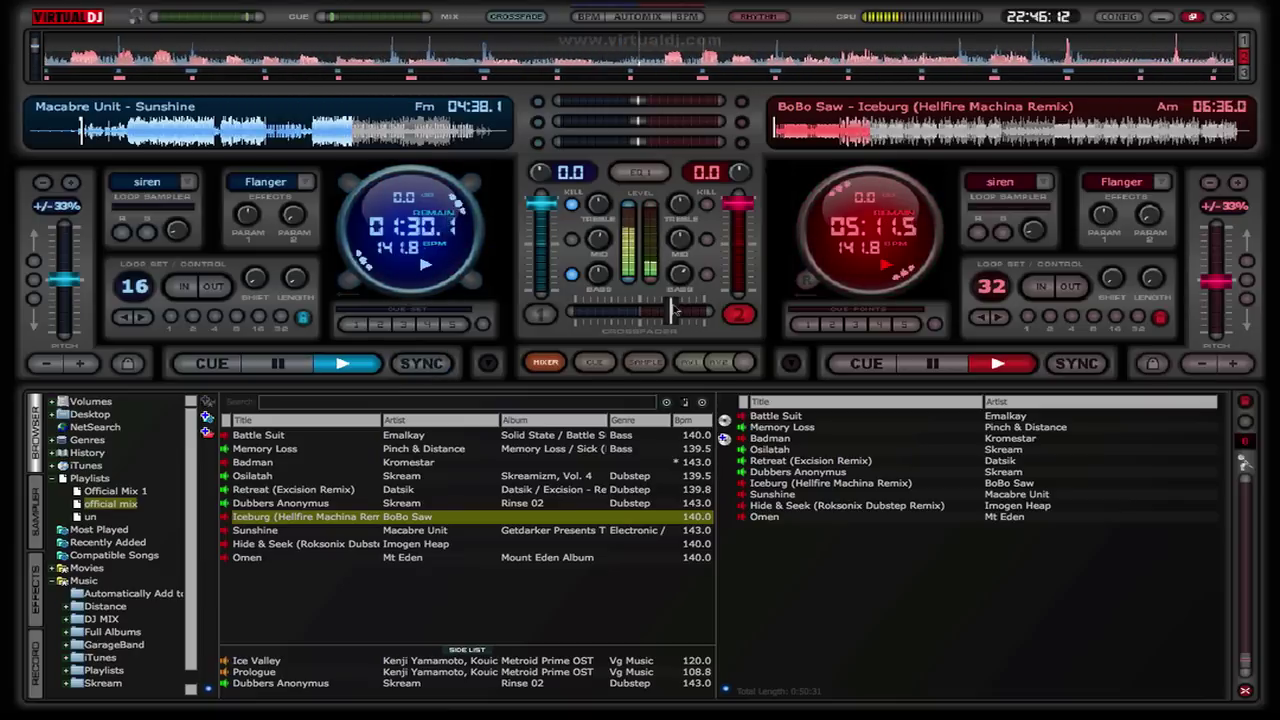
drag(672, 311, 707, 318)
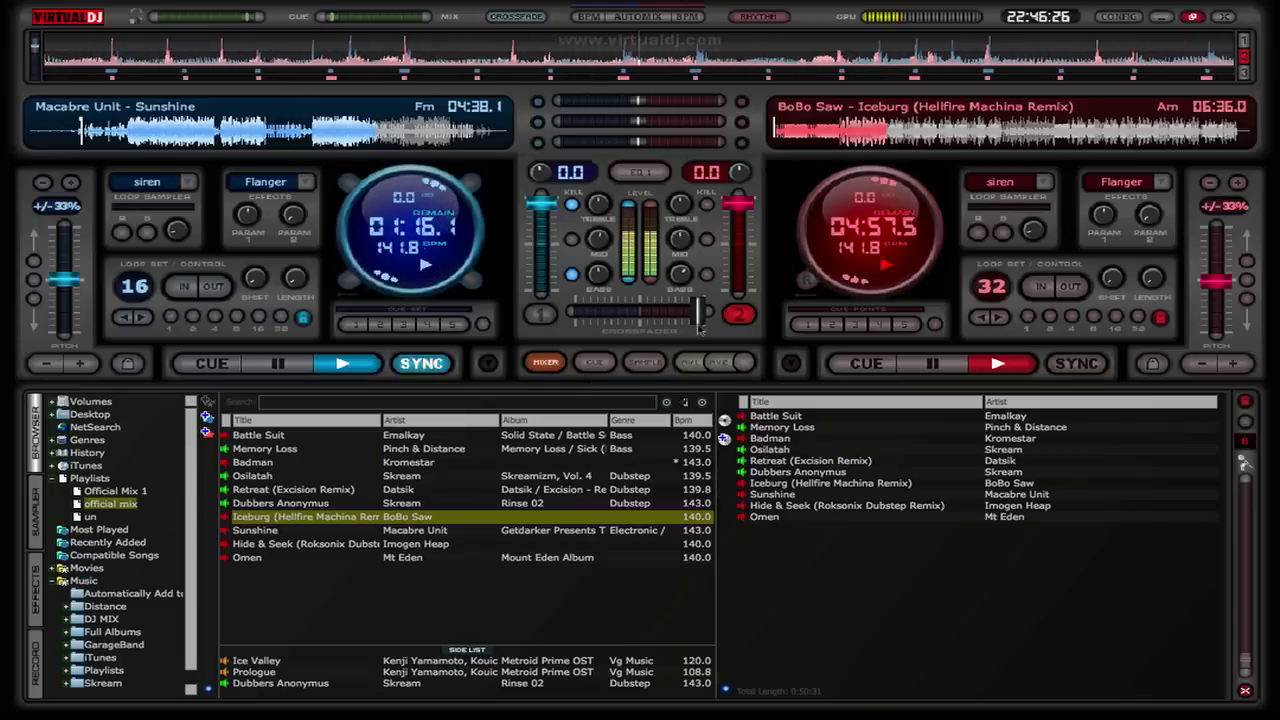
drag(655, 314, 680, 336)
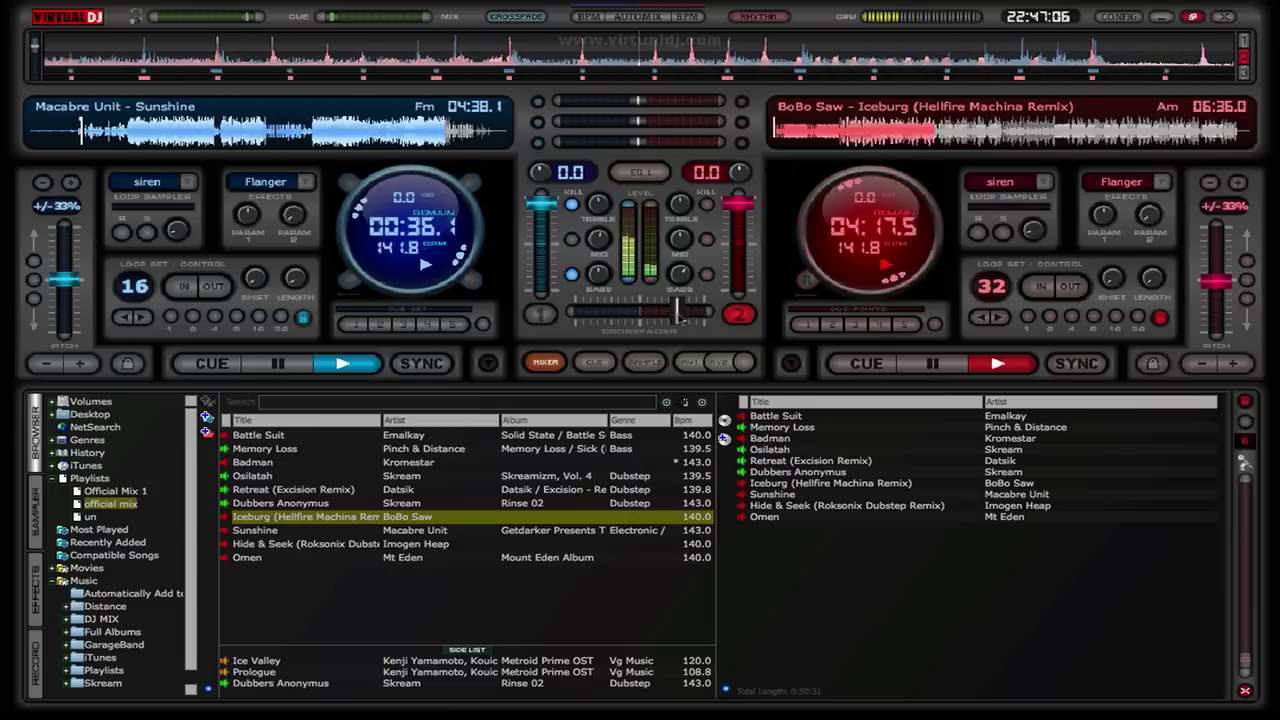
mouse_move(678, 316)
mouse_down()
mouse_move(662, 318)
mouse_move(695, 320)
mouse_move(684, 326)
mouse_up()
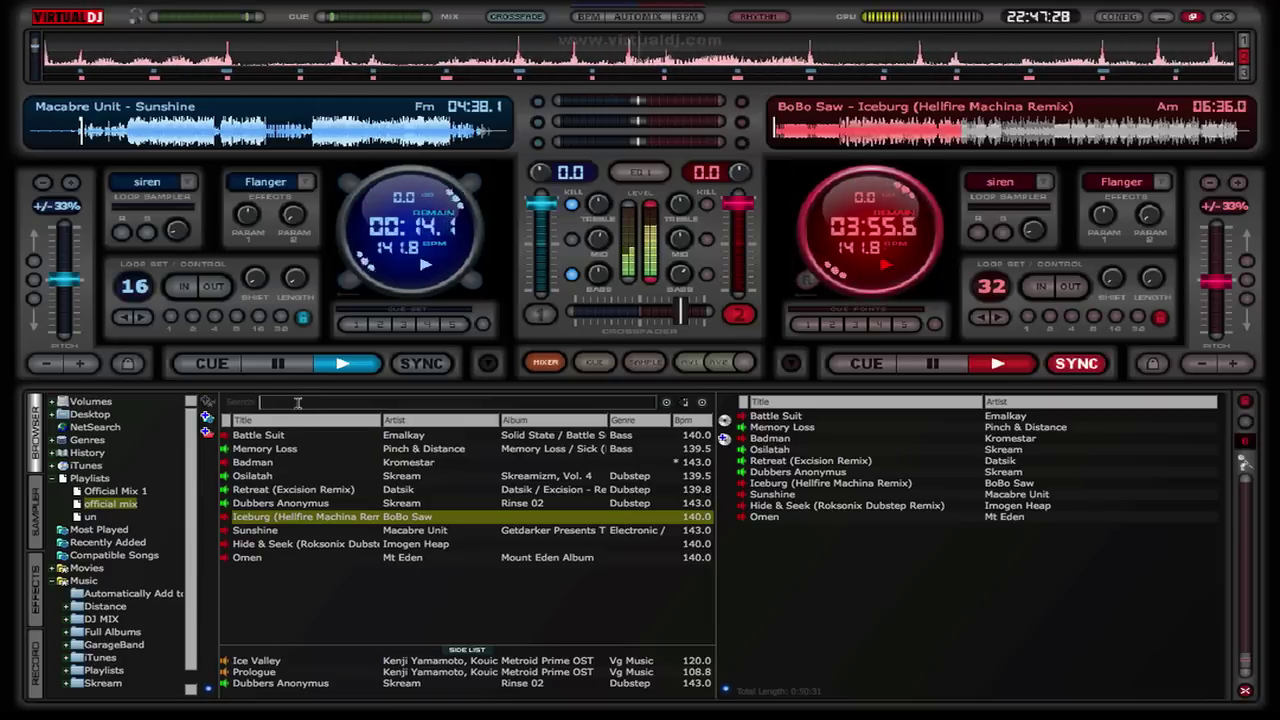
- Load Cockney Thug by Rusko from the Recently Added list onto deck 1 and sync it with Iceburg
click(100, 515)
click(102, 506)
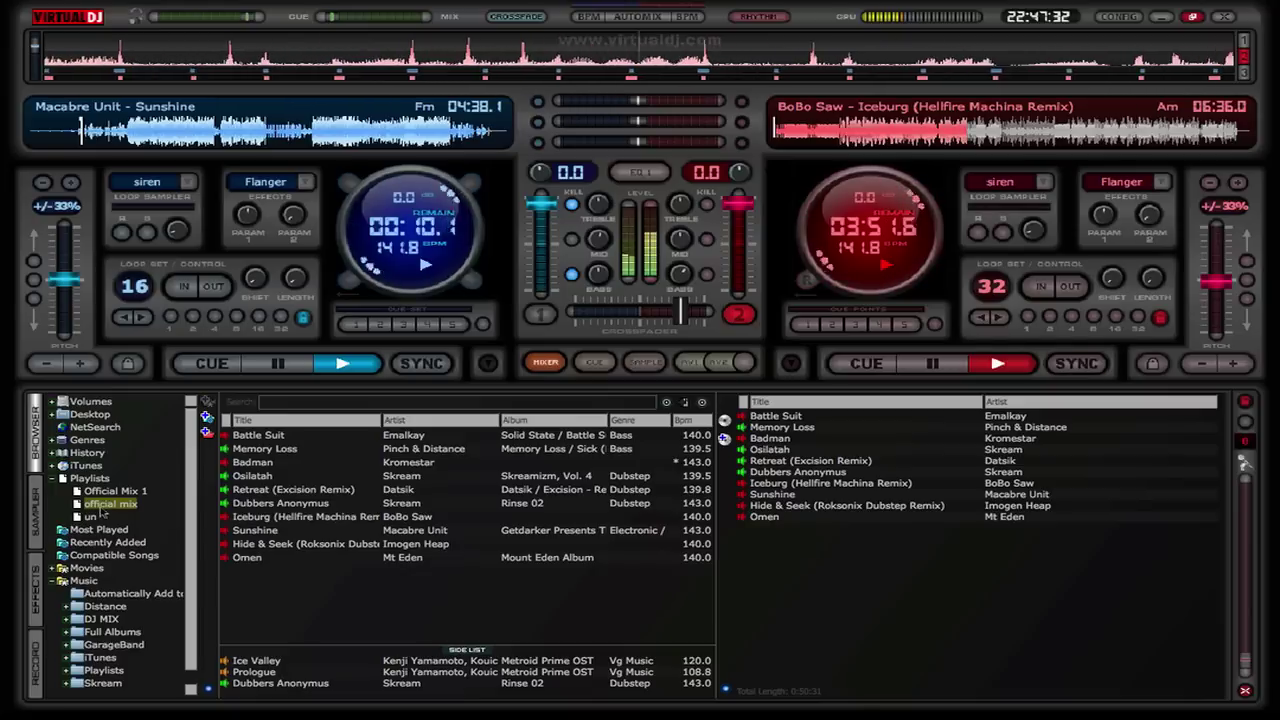
click(112, 493)
click(106, 505)
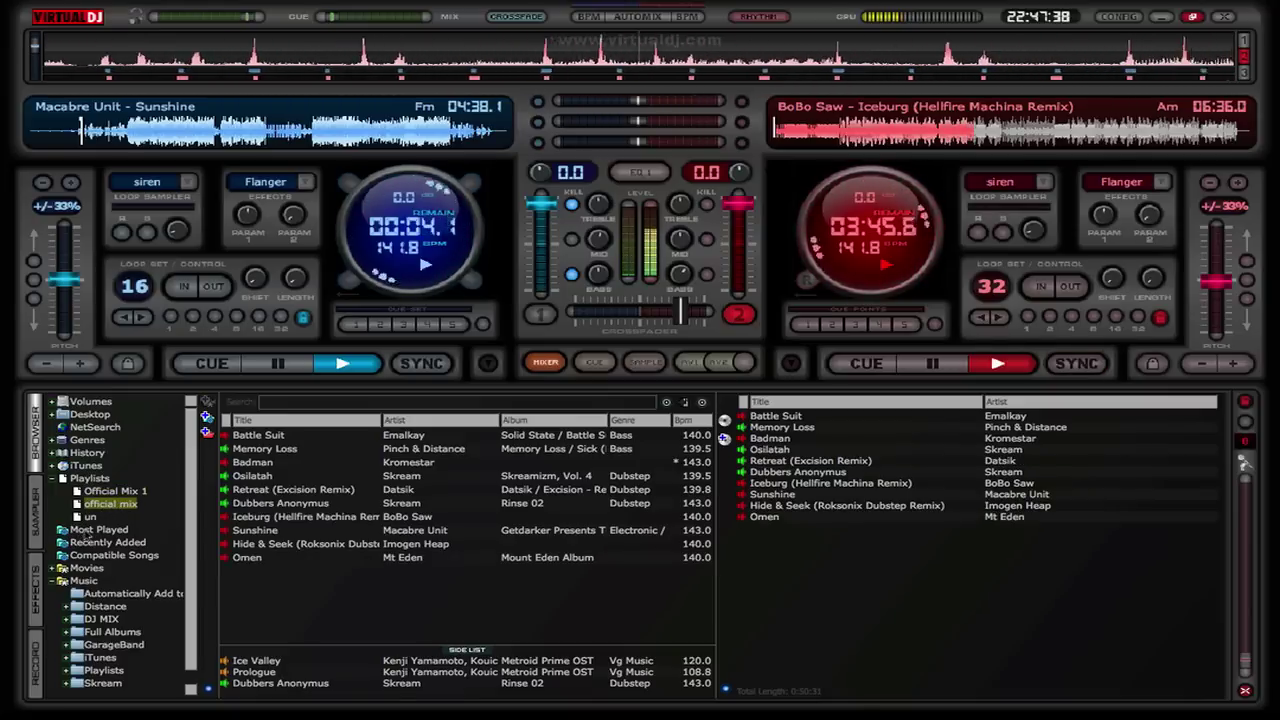
click(88, 530)
click(92, 545)
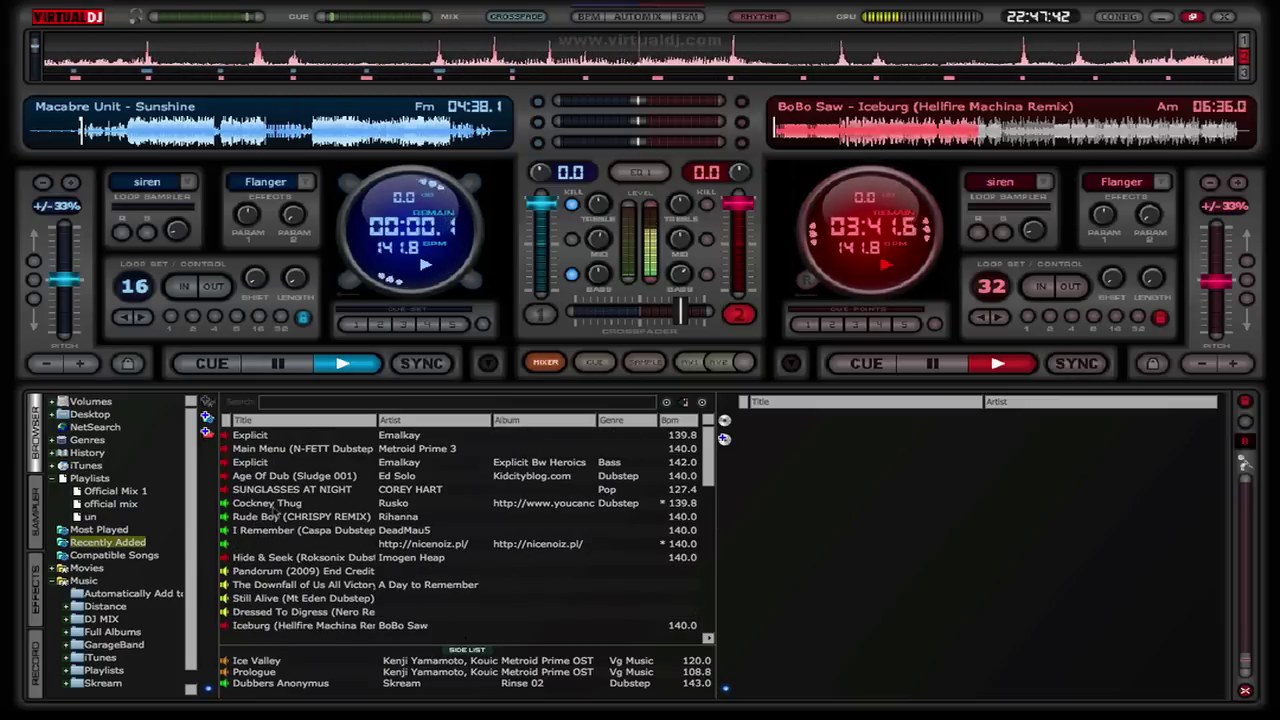
drag(272, 504, 400, 288)
click(422, 364)
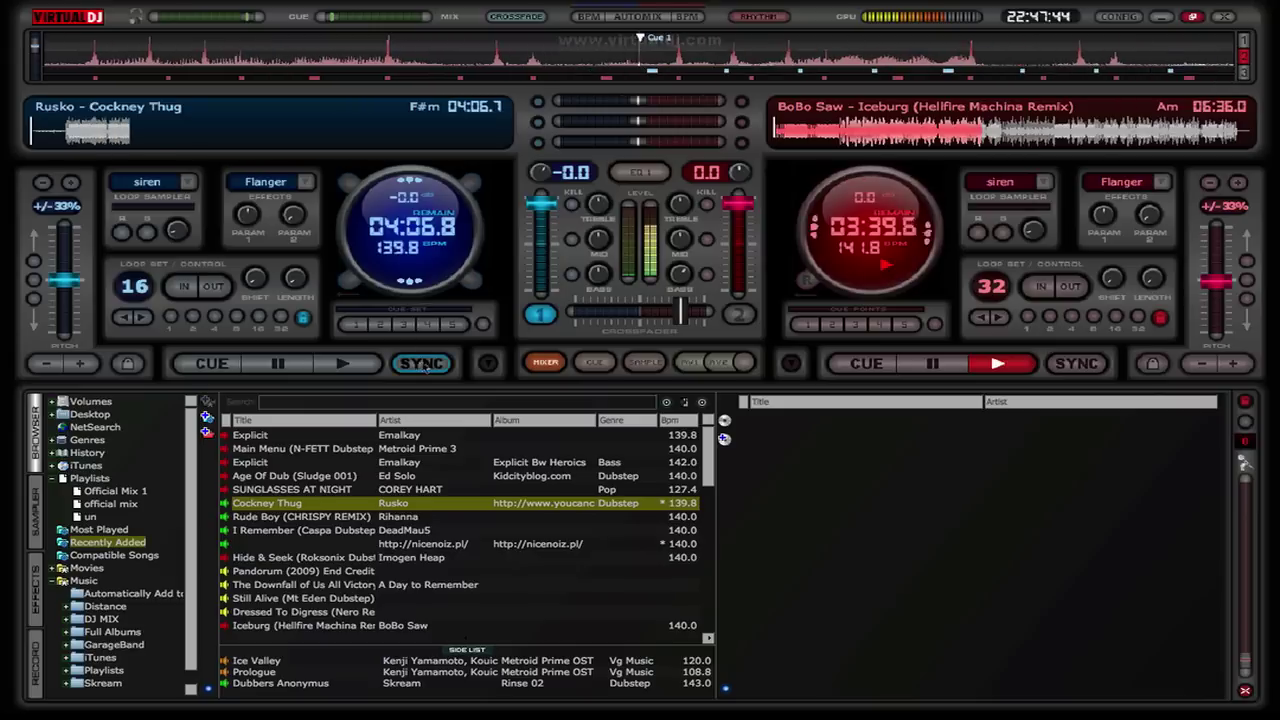